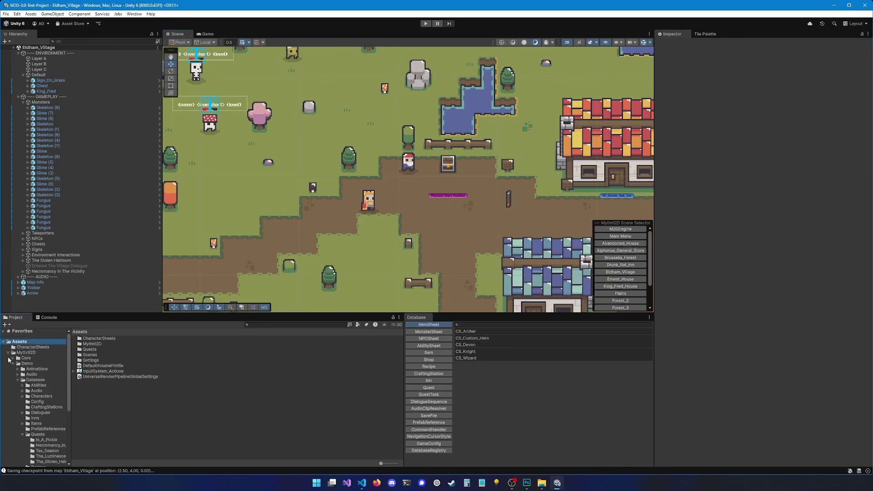
- Create a folder named Items in the project's Assets folder and open it
{"action": "right_click", "coordinate": [121, 389]}
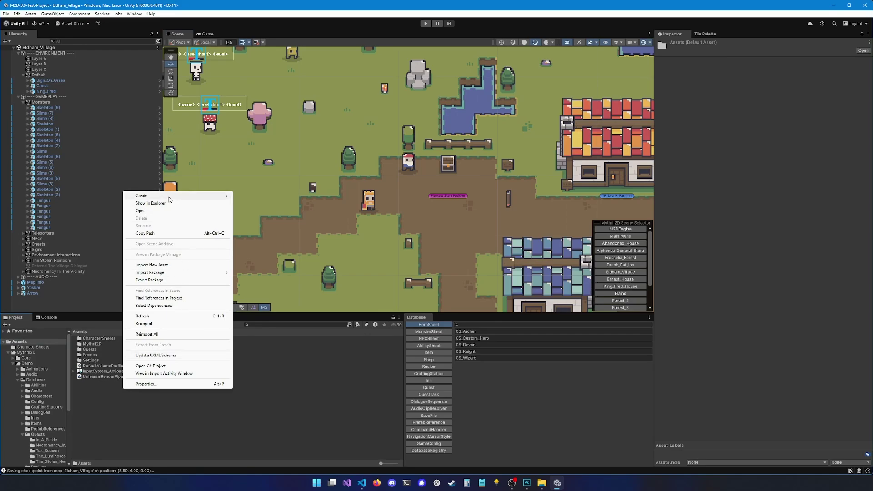
{"action": "mouse_move", "coordinate": [146, 196]}
{"action": "left_click", "coordinate": [246, 196]}
{"action": "type", "text": "Items"}
{"action": "key", "text": "Return"}
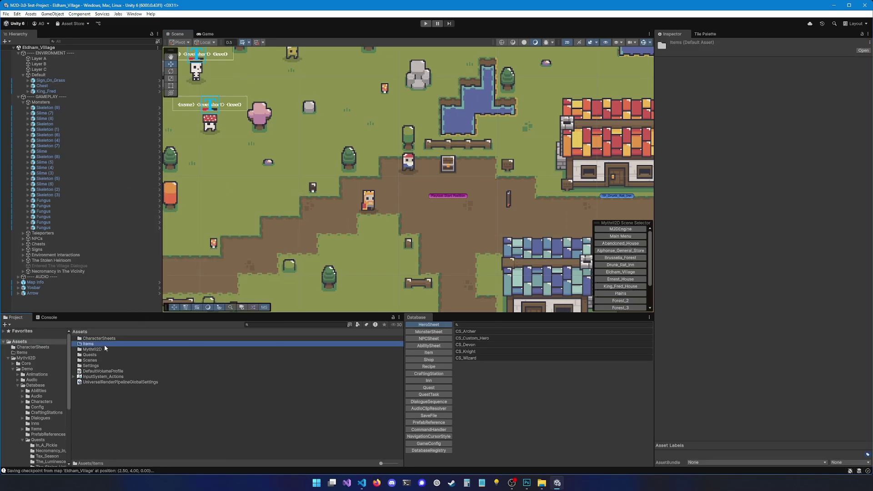
{"action": "double_click", "coordinate": [89, 344]}
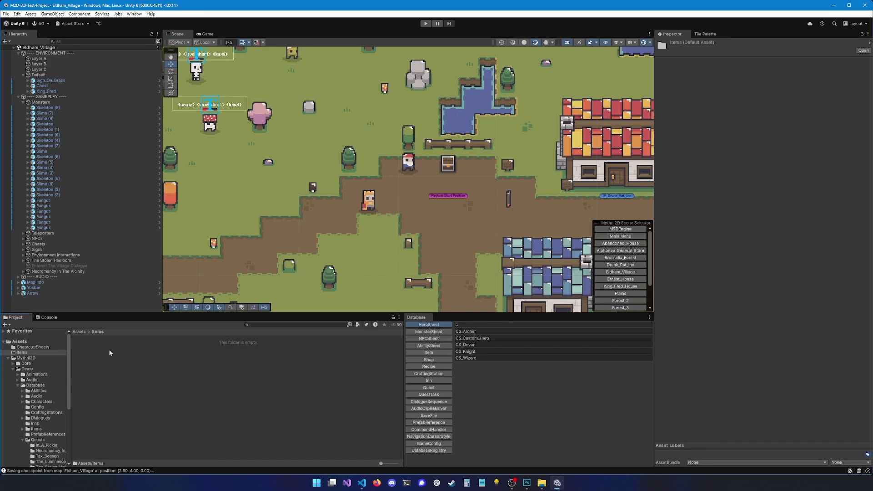
- Create a MythrilD Item asset named ITEM_Potion inside the Items folder
{"action": "right_click", "coordinate": [108, 351]}
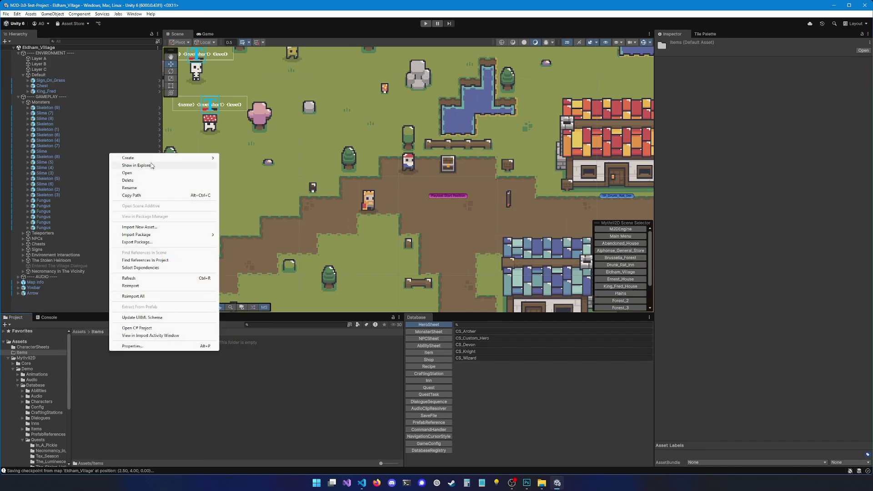
{"action": "mouse_move", "coordinate": [135, 159]}
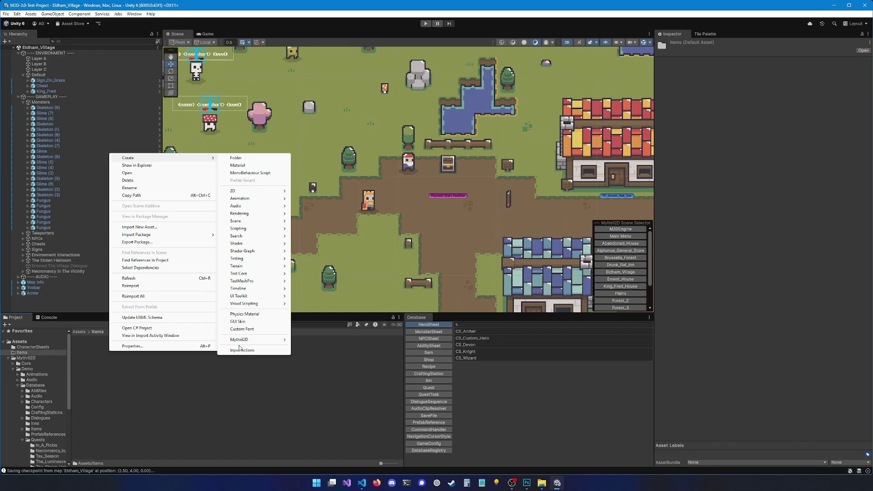
{"action": "mouse_move", "coordinate": [288, 339]}
{"action": "mouse_move", "coordinate": [319, 392]}
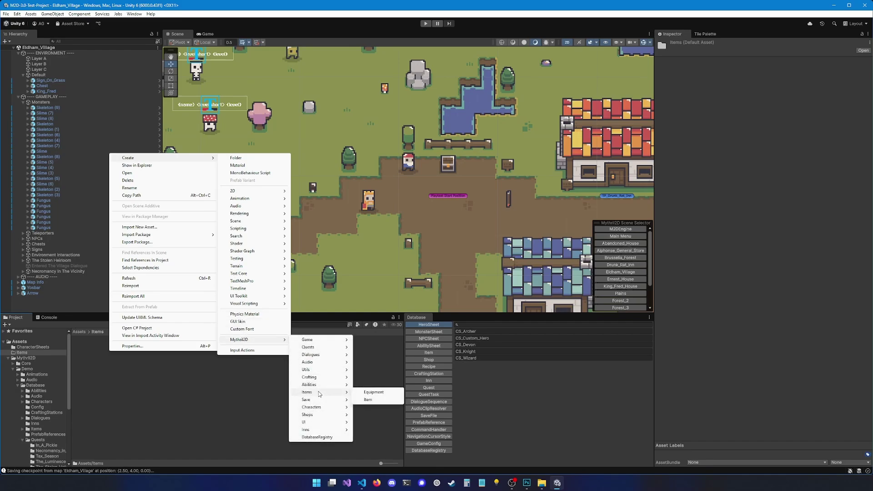
{"action": "left_click", "coordinate": [368, 400]}
{"action": "type", "text": "ITEM_Potion"}
{"action": "key", "text": "Return"}
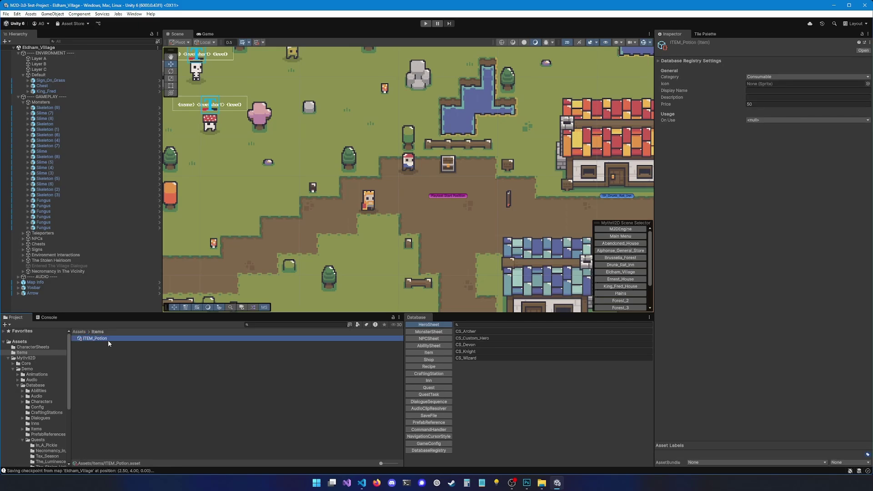
- Keep ITEM_Potion's category as Consumable and assign the bottles_24 sprite as its icon
{"action": "left_click", "coordinate": [750, 90]}
{"action": "left_click", "coordinate": [753, 78]}
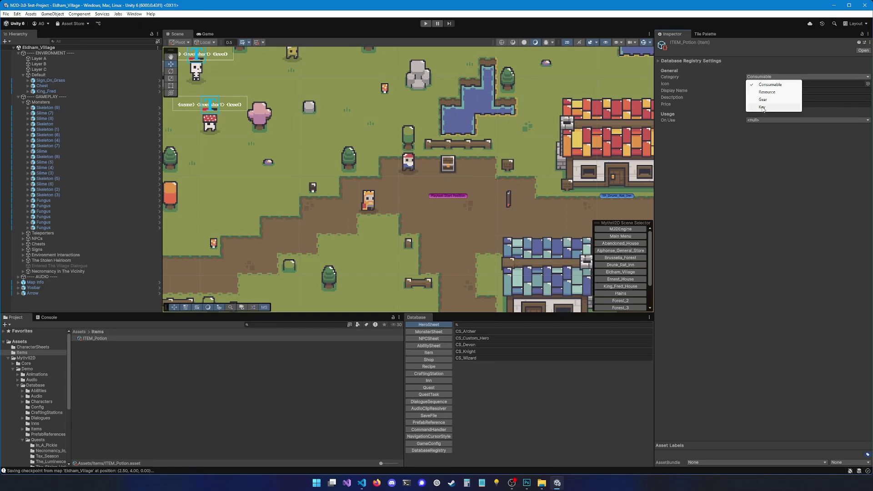
{"action": "left_click", "coordinate": [668, 84]}
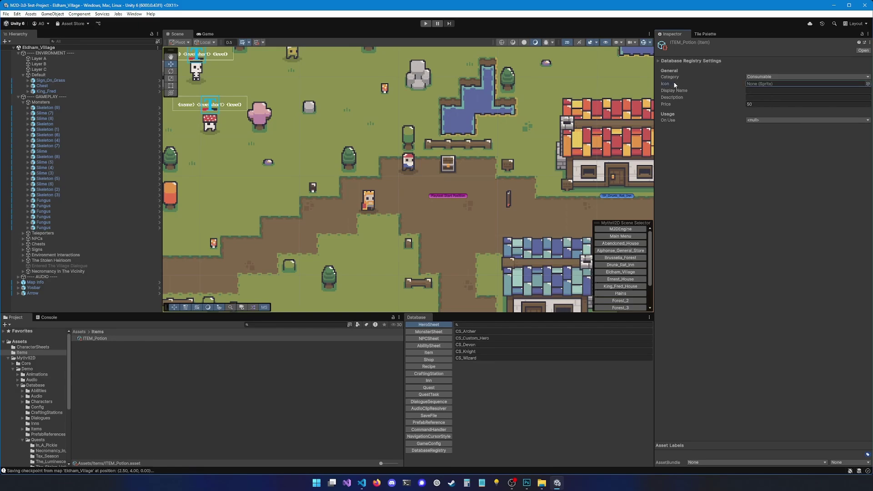
{"action": "left_click", "coordinate": [867, 84]}
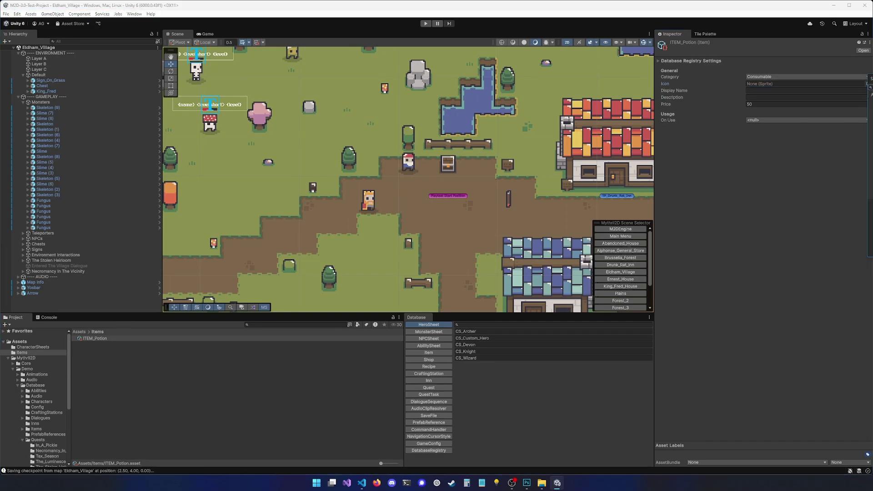
{"action": "scroll", "coordinate": [489, 135], "scroll_direction": "down", "scroll_amount": 1}
{"action": "type", "text": "bottle"}
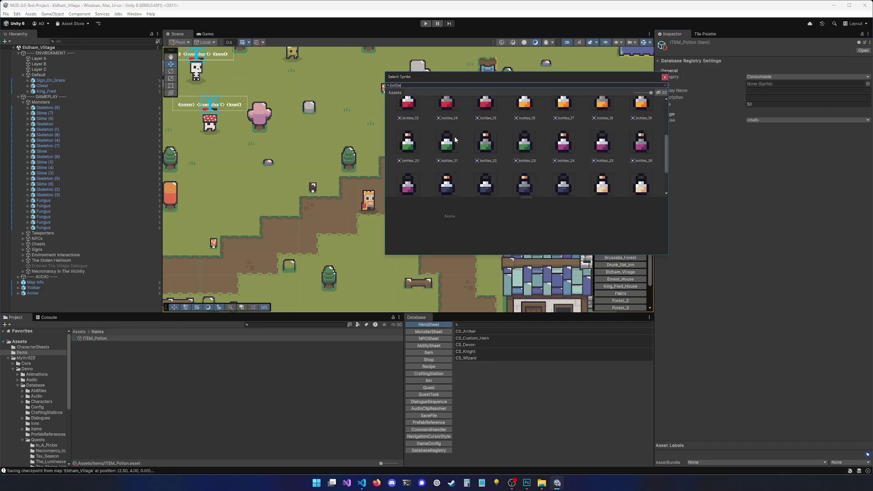
{"action": "scroll", "coordinate": [495, 137], "scroll_direction": "up", "scroll_amount": 2}
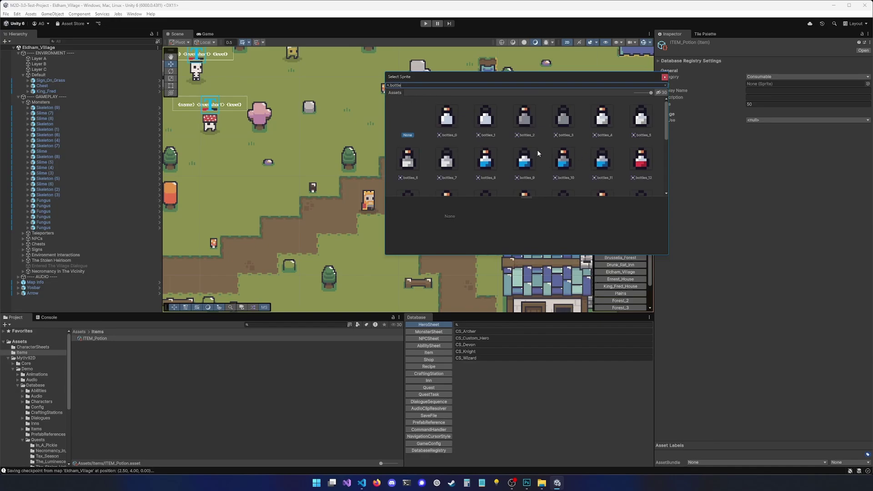
{"action": "scroll", "coordinate": [538, 153], "scroll_direction": "down", "scroll_amount": 2}
{"action": "double_click", "coordinate": [563, 161]}
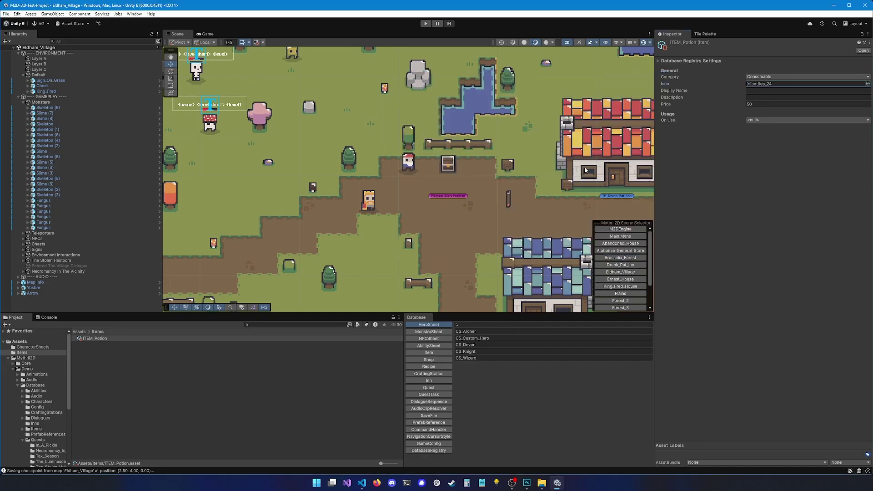
- Set ITEM_Potion's display name to "Potion" and its description to "A super cool potion"
{"action": "left_click", "coordinate": [746, 91]}
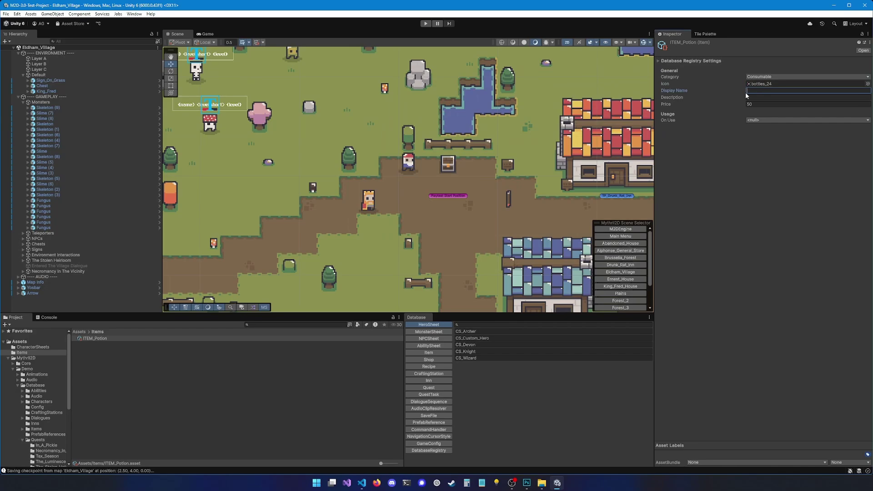
{"action": "type", "text": "Potion"}
{"action": "key", "text": "Tab"}
{"action": "type", "text": "A super cool potion"}
{"action": "key", "text": "Return"}
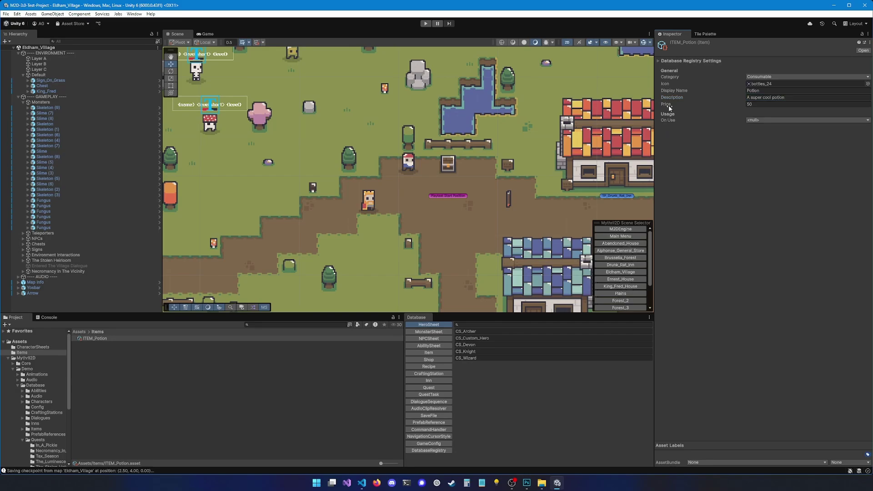
{"action": "left_click", "coordinate": [754, 104]}
- Set ITEM_Potion's On Use behavior to Item Heal Effect and enable Consume After Use
{"action": "left_click", "coordinate": [751, 121]}
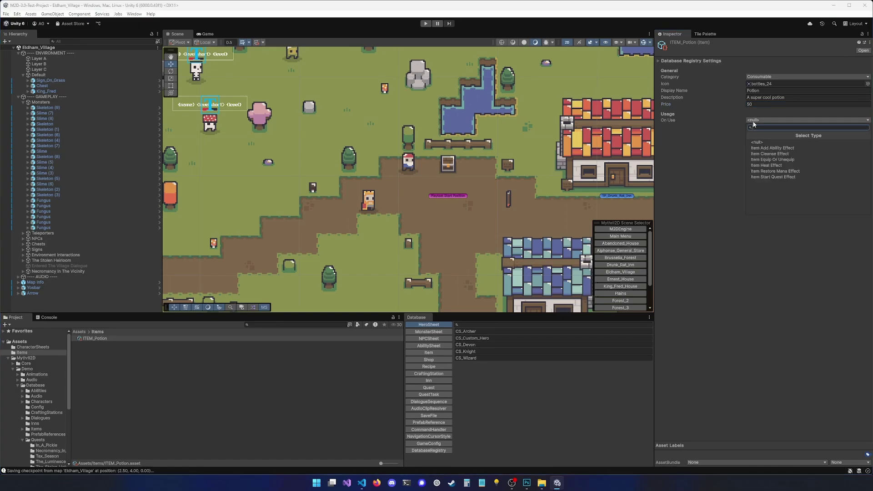
{"action": "left_click", "coordinate": [768, 166]}
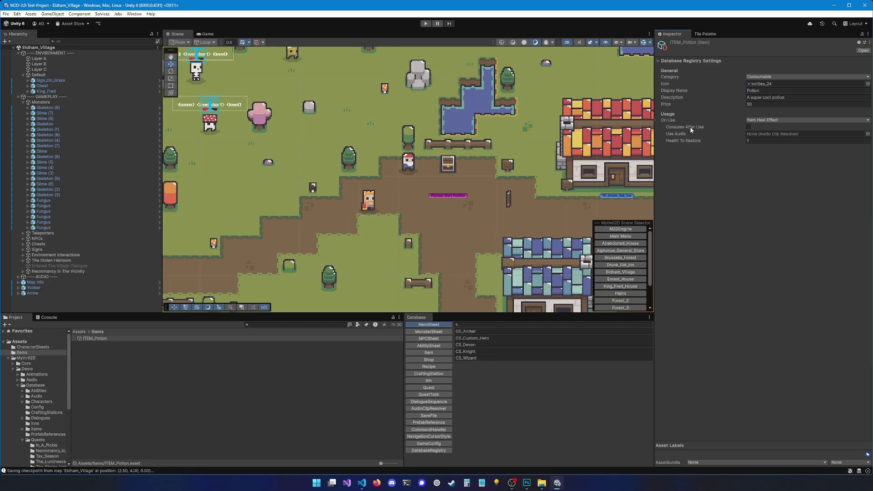
{"action": "left_click", "coordinate": [748, 126]}
- Assign the Use_Item sound effect as the heal effect's use audio and set Health To Restore to 5
{"action": "left_click", "coordinate": [867, 134]}
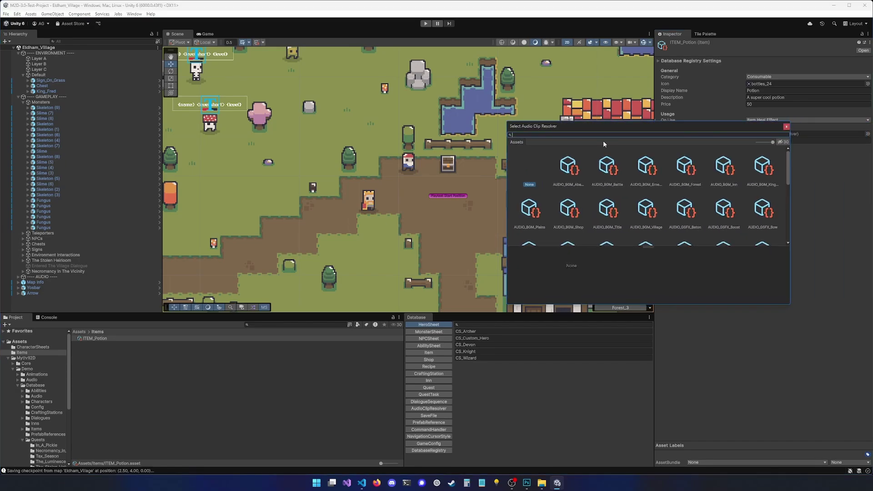
{"action": "type", "text": "use"}
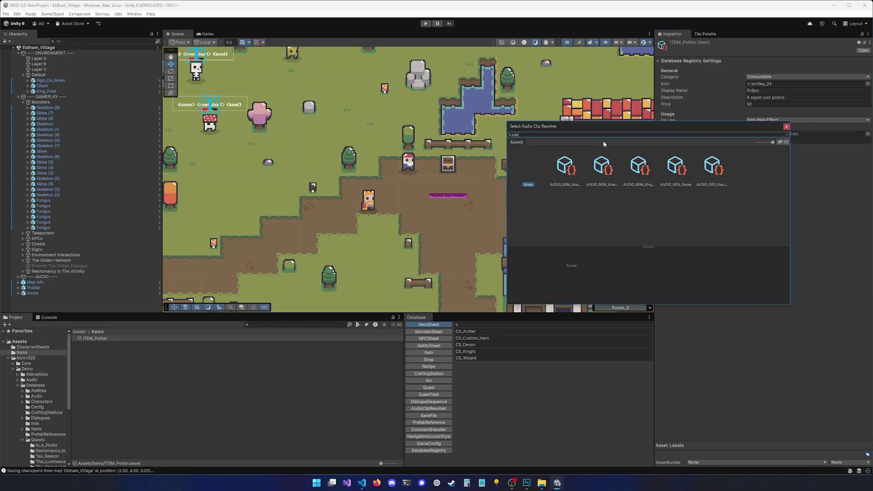
{"action": "double_click", "coordinate": [713, 167]}
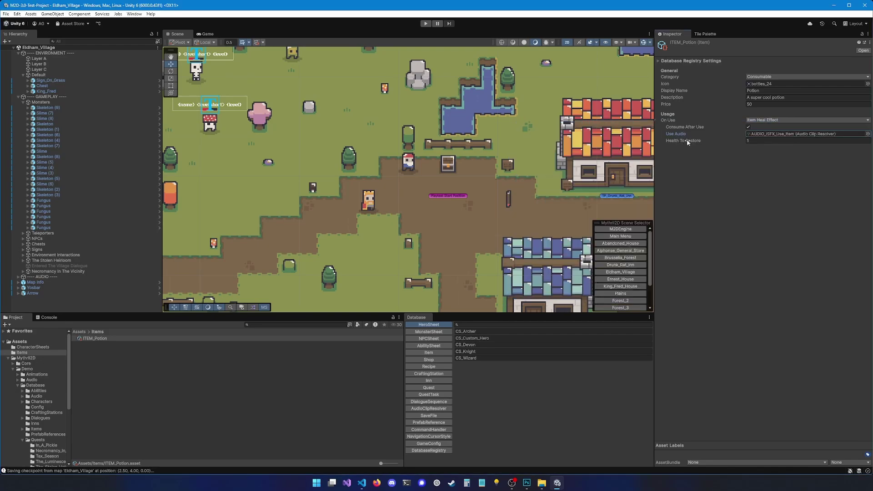
{"action": "left_click", "coordinate": [753, 140]}
{"action": "type", "text": "5"}
{"action": "left_click", "coordinate": [743, 170]}
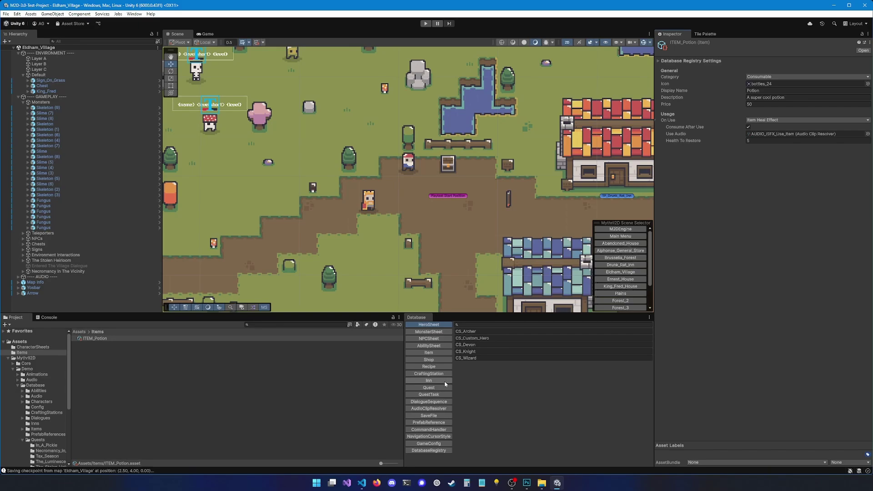
- Add ITEM_Potion as a second item in the inventory of the SF_Custom_Hero save file
{"action": "left_click", "coordinate": [428, 416]}
{"action": "left_click", "coordinate": [473, 338]}
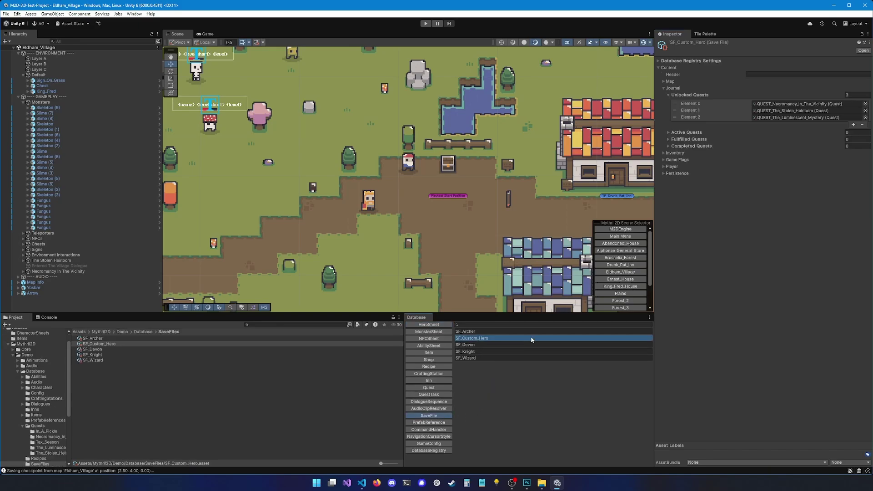
{"action": "left_click", "coordinate": [674, 153]}
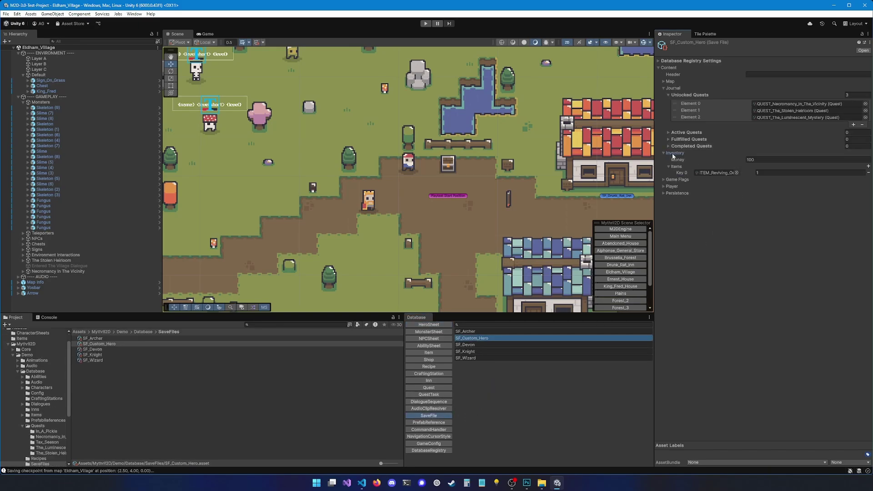
{"action": "left_click", "coordinate": [868, 167]}
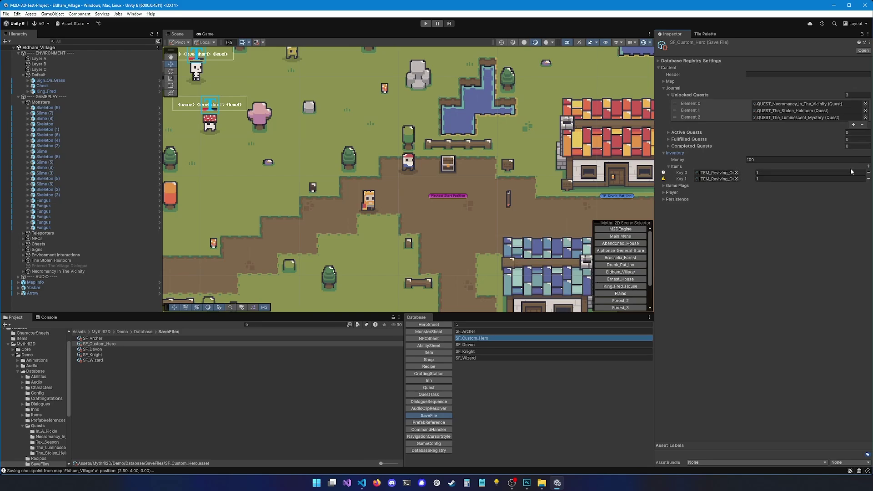
{"action": "left_click", "coordinate": [737, 179]}
{"action": "left_click_drag", "start_coordinate": [733, 170], "coordinate": [557, 163]}
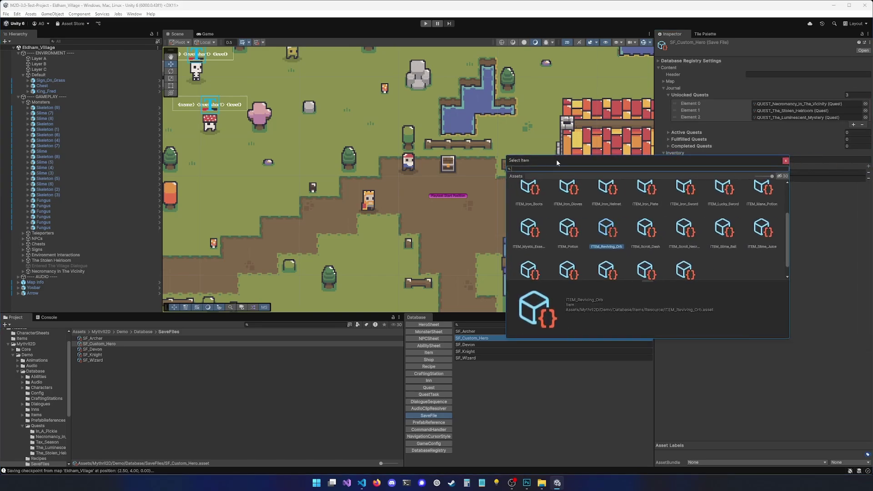
{"action": "type", "text": "potion"}
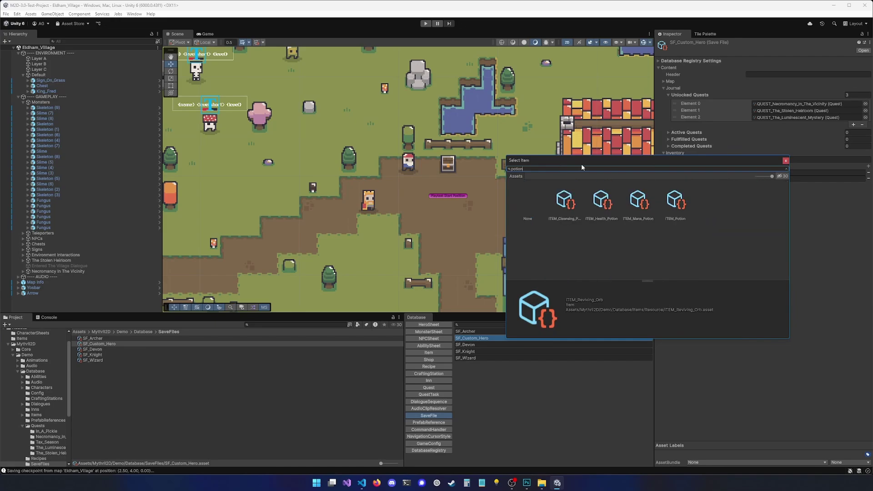
{"action": "double_click", "coordinate": [676, 200]}
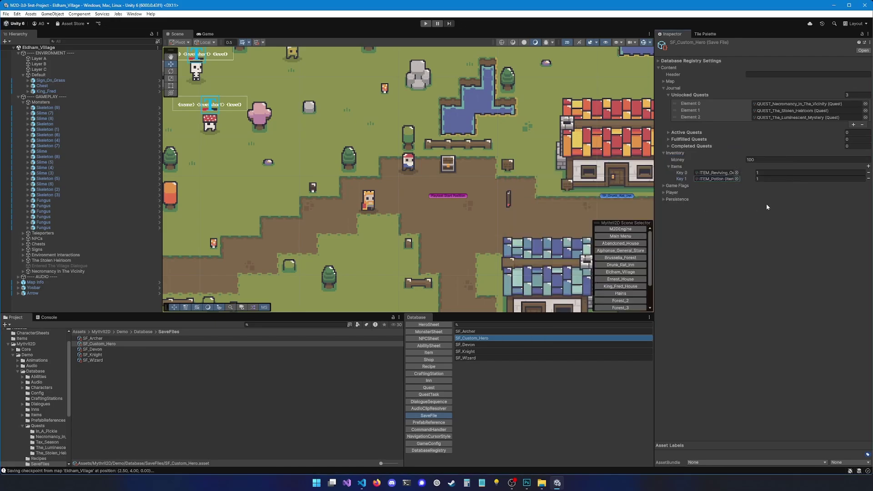
{"action": "left_click", "coordinate": [743, 201]}
- Playtest the scene and try to use the Potion from the hero's in-game inventory
{"action": "left_click", "coordinate": [426, 23]}
{"action": "key", "text": "Escape"}
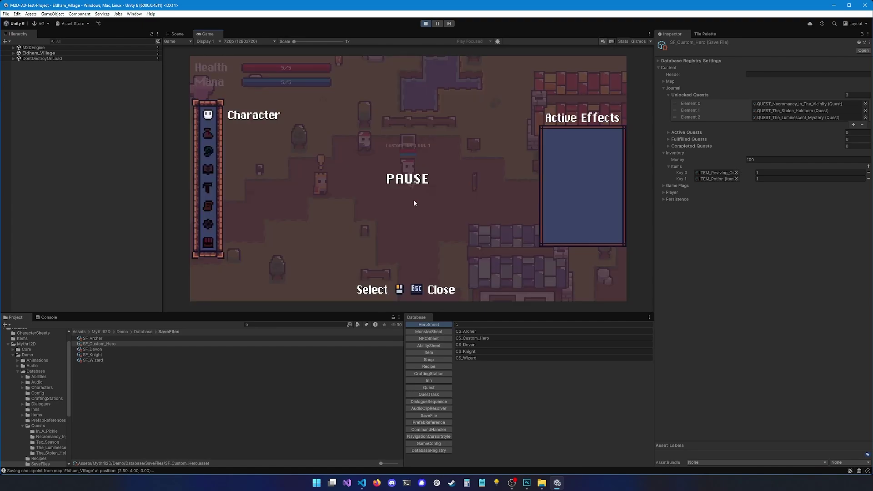
{"action": "left_click", "coordinate": [216, 134]}
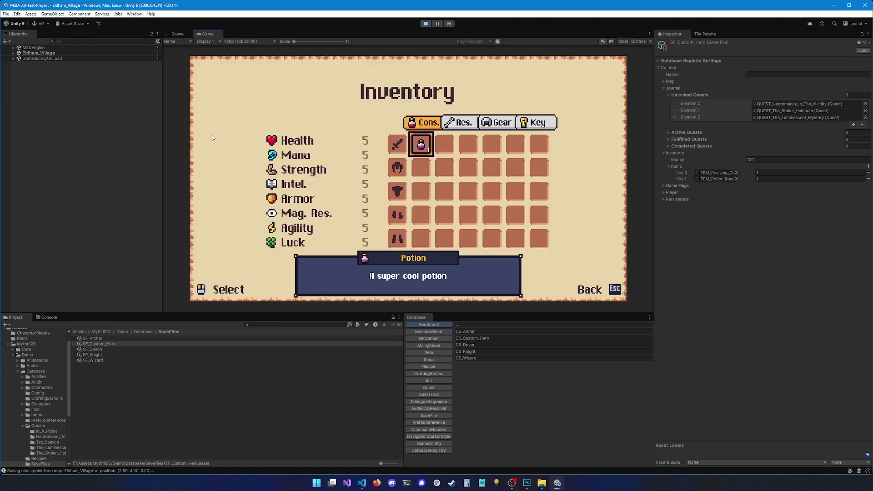
{"action": "left_click", "coordinate": [423, 148]}
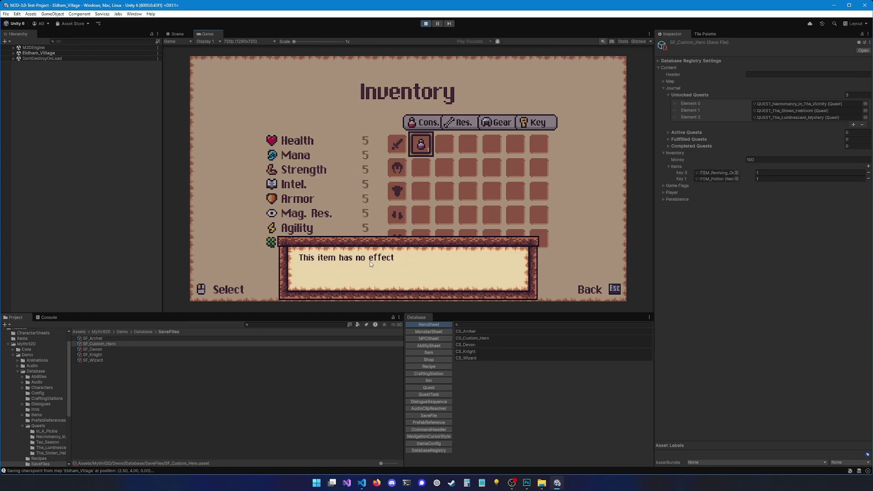
{"action": "left_click", "coordinate": [383, 174]}
- Leave the inventory and walk the hero to the nearby monsters to take damage before retreating toward the village houses
{"action": "key", "text": "Escape"}
{"action": "key", "text": "Left"}
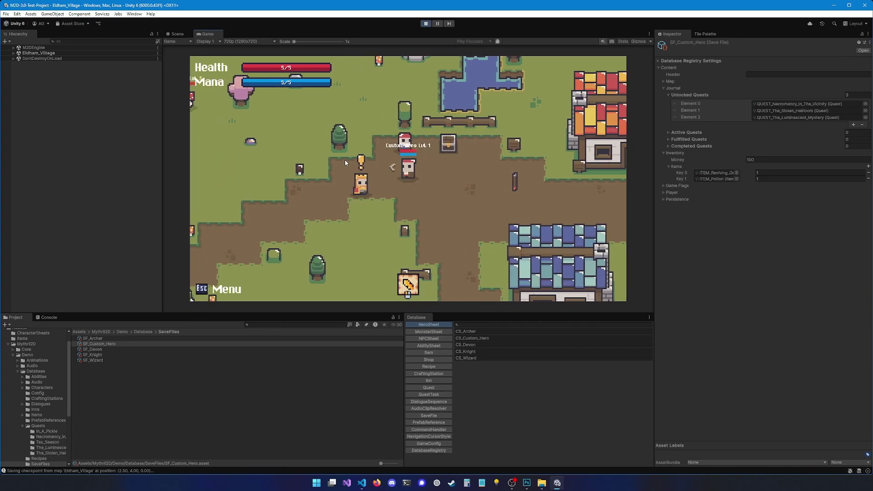
{"action": "key", "text": "Left"}
{"action": "key", "text": "Up"}
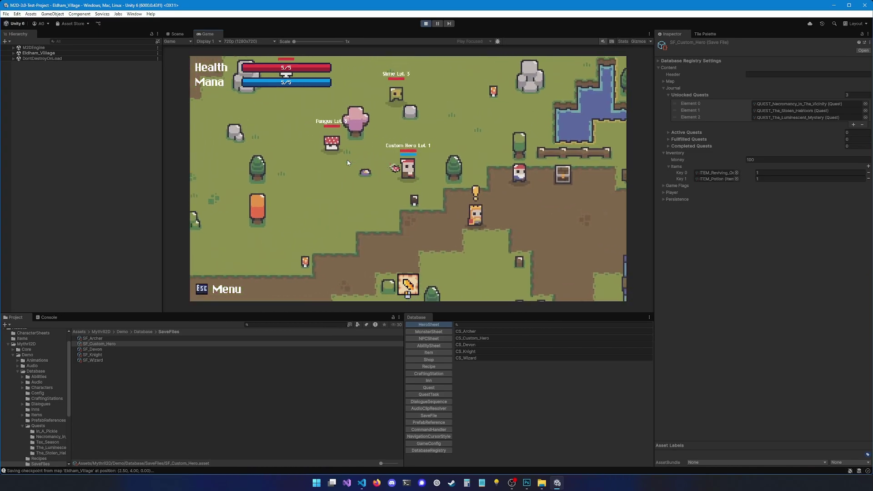
{"action": "key", "text": "Down"}
{"action": "key", "text": "Right"}
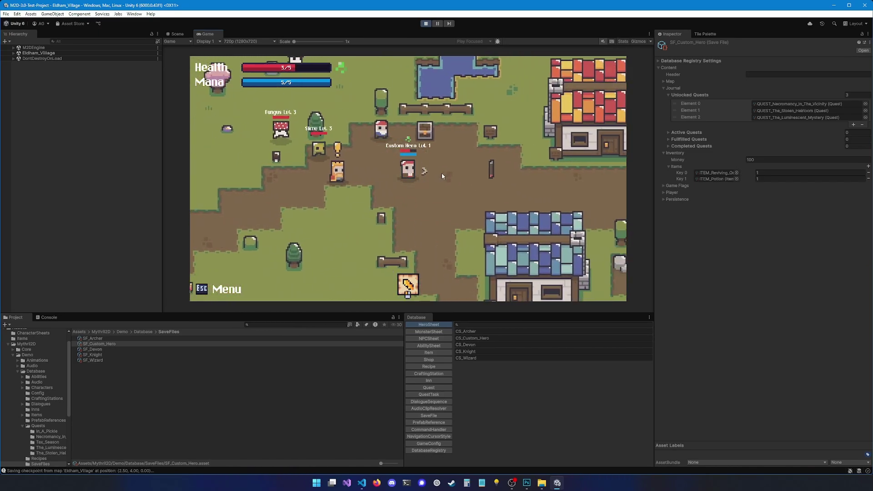
{"action": "key", "text": "Right"}
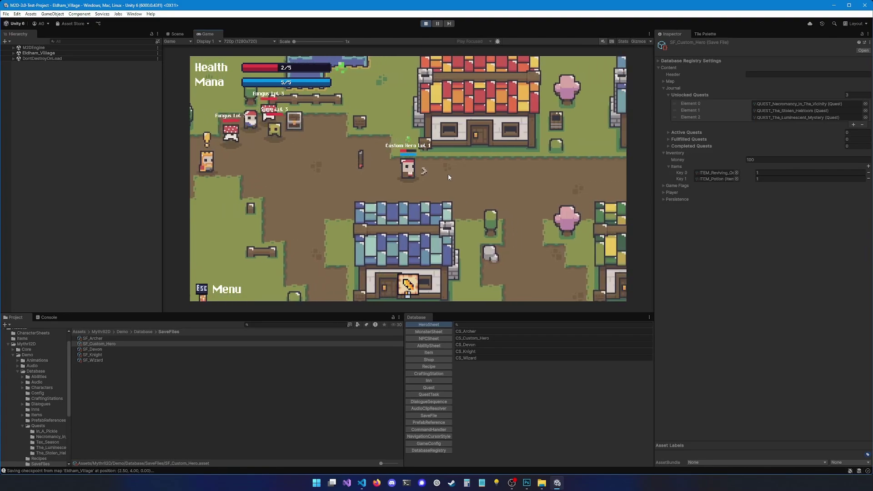
- Use the Potion from the hero's in-game inventory to heal, return to the village and stop the playtest
{"action": "key", "text": "Escape"}
{"action": "key", "text": "Return"}
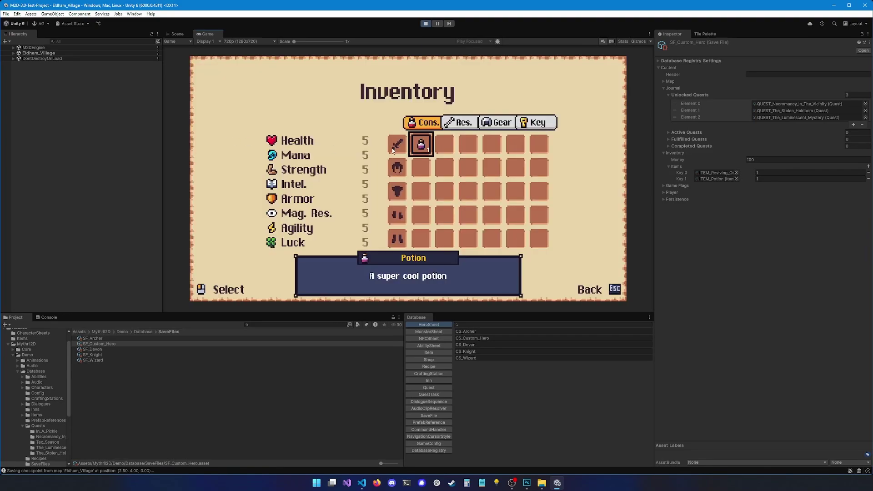
{"action": "left_click", "coordinate": [421, 145]}
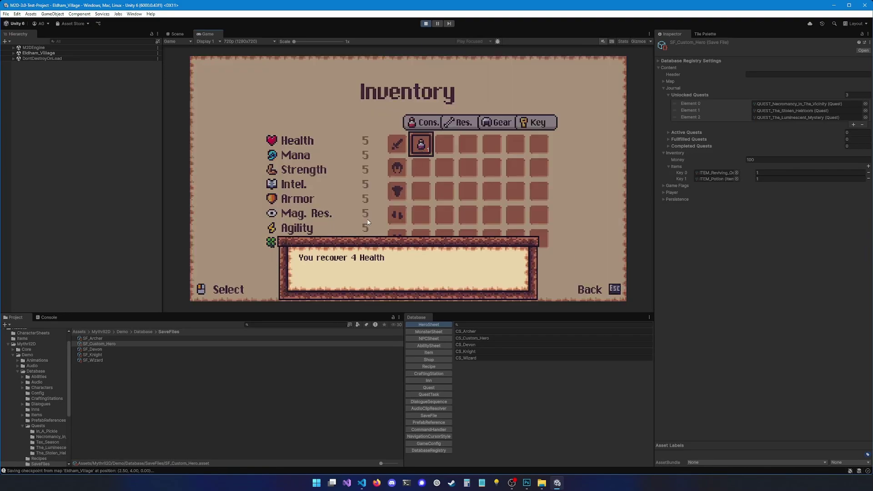
{"action": "left_click", "coordinate": [408, 260]}
{"action": "key", "text": "Escape"}
{"action": "key", "text": "Escape"}
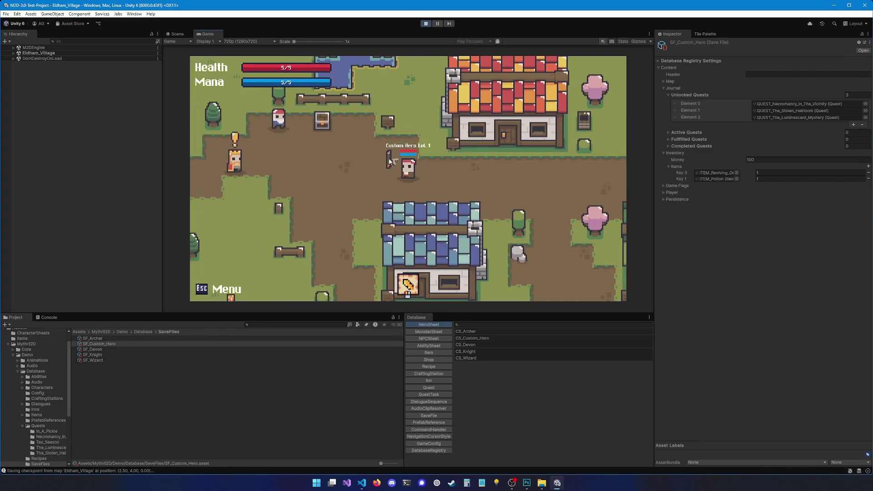
{"action": "left_click", "coordinate": [426, 23]}
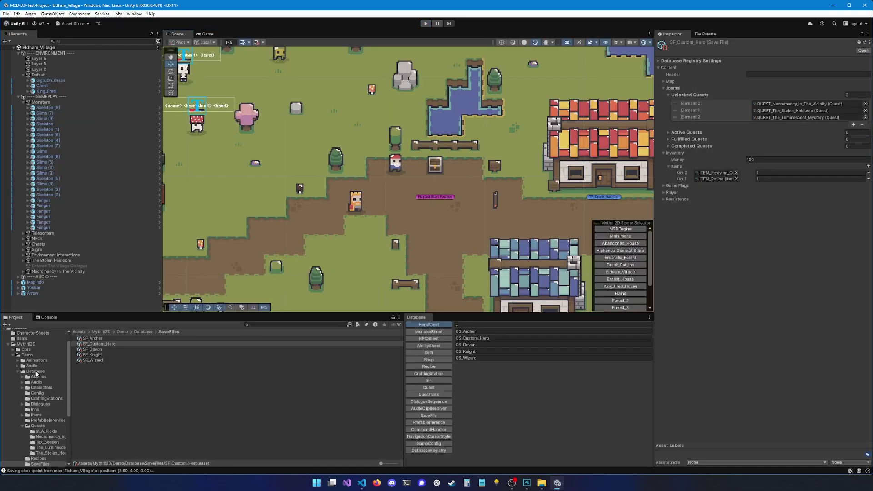
- Create a Mythril2D Shop asset named SHOP_Yosbar in the project's Assets/Items folder
{"action": "scroll", "coordinate": [35, 374], "scroll_direction": "up", "scroll_amount": 2}
{"action": "left_click", "coordinate": [29, 345]}
{"action": "double_click", "coordinate": [88, 344]}
{"action": "right_click", "coordinate": [126, 356]}
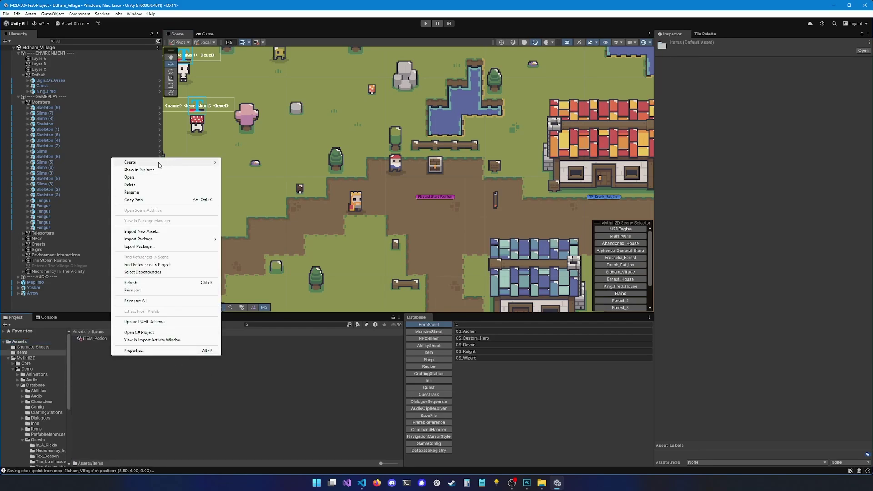
{"action": "mouse_move", "coordinate": [160, 163]}
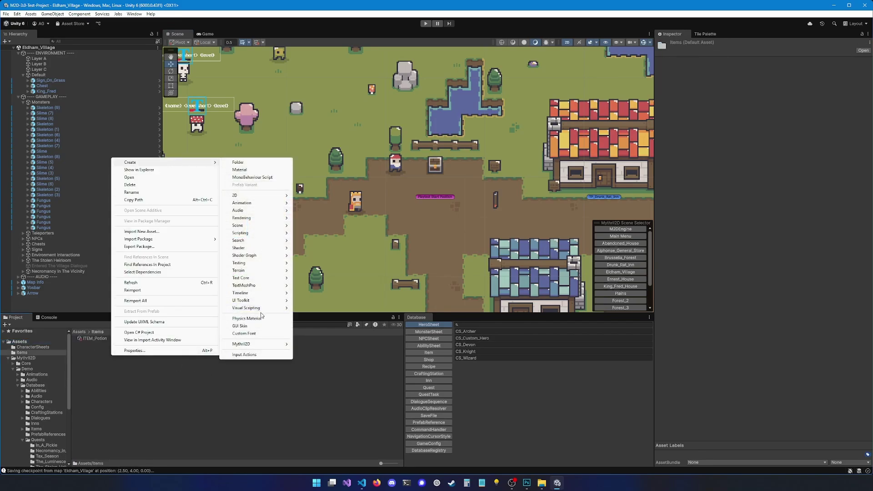
{"action": "mouse_move", "coordinate": [268, 346]}
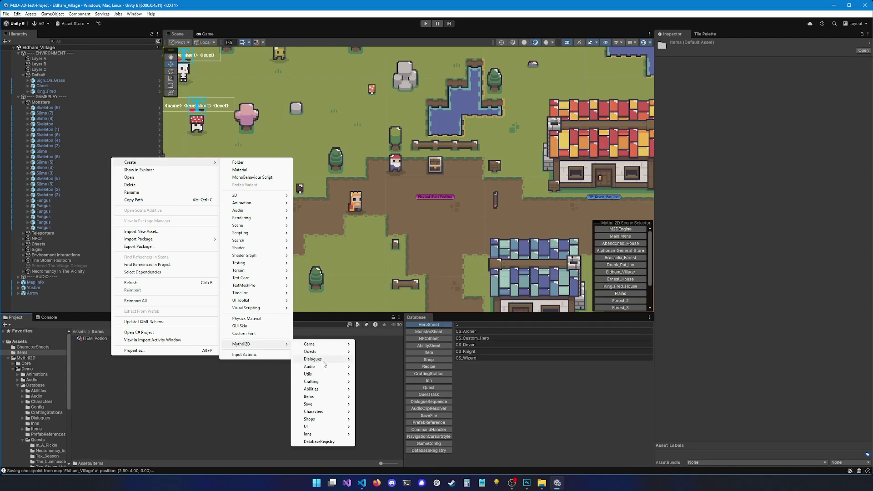
{"action": "mouse_move", "coordinate": [321, 420]}
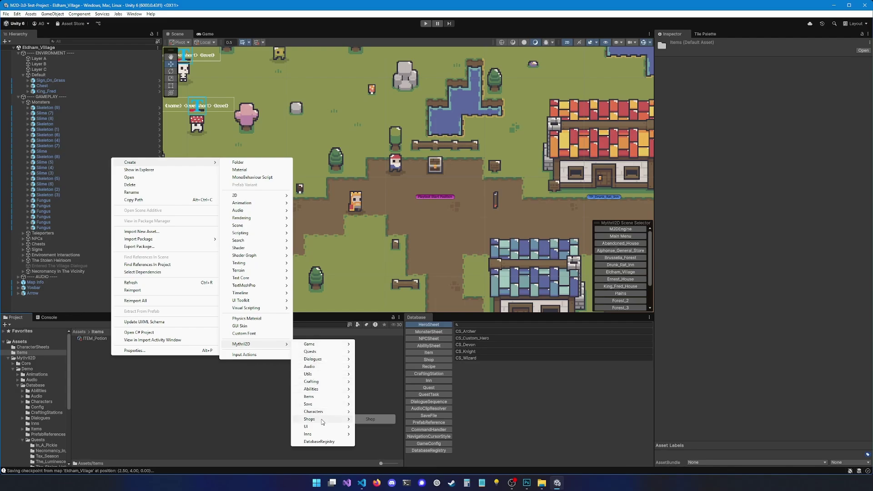
{"action": "left_click", "coordinate": [369, 419]}
{"action": "type", "text": "SH"}
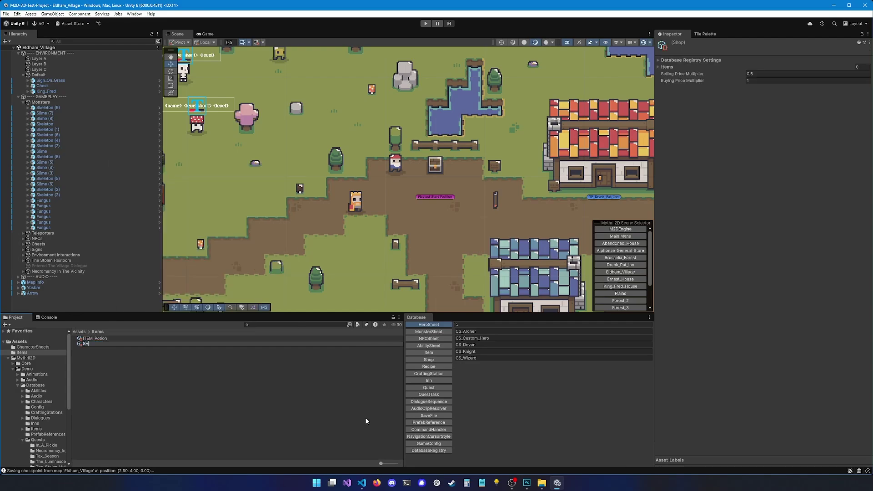
{"action": "type", "text": "OP_Yosbar"}
{"action": "key", "text": "Return"}
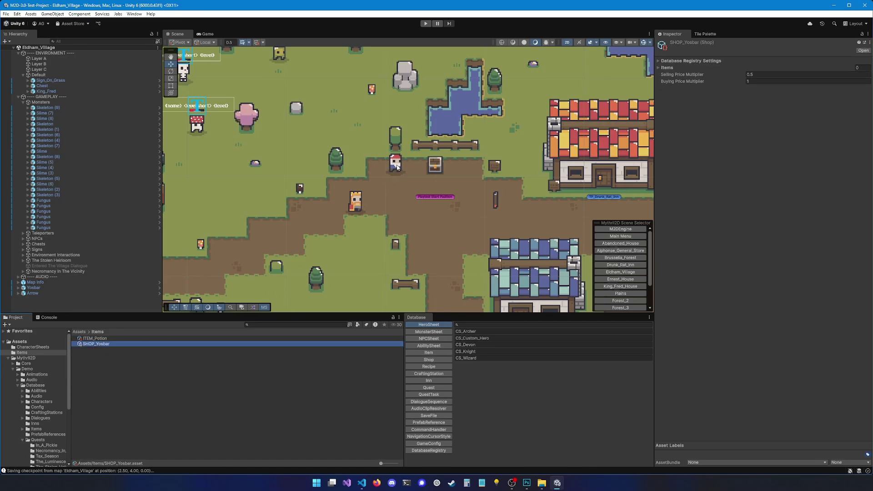
- Assign SHOP_Yosbar as the shop in the Yosbar NPC's Shop Interaction and save the scene
{"action": "scroll", "coordinate": [399, 182], "scroll_direction": "up", "scroll_amount": 3}
{"action": "middle_click_drag", "start_coordinate": [400, 184], "coordinate": [418, 198]}
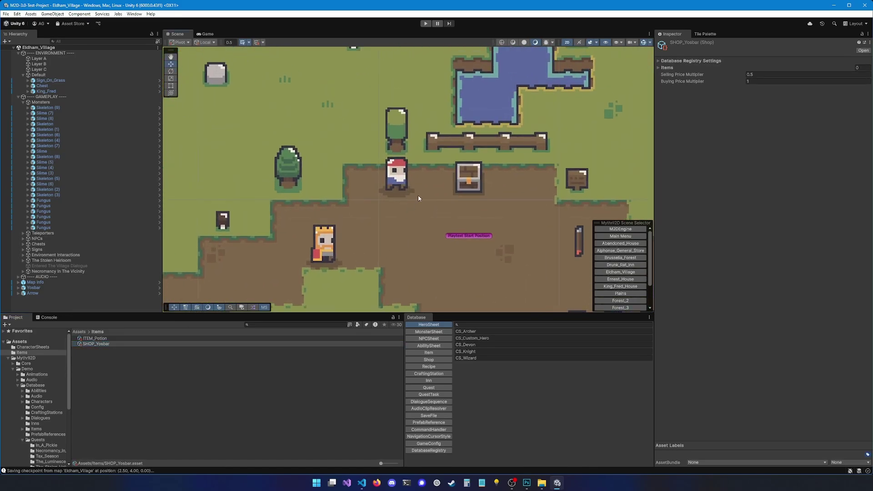
{"action": "left_click", "coordinate": [396, 185]}
{"action": "scroll", "coordinate": [714, 344], "scroll_direction": "down", "scroll_amount": 5}
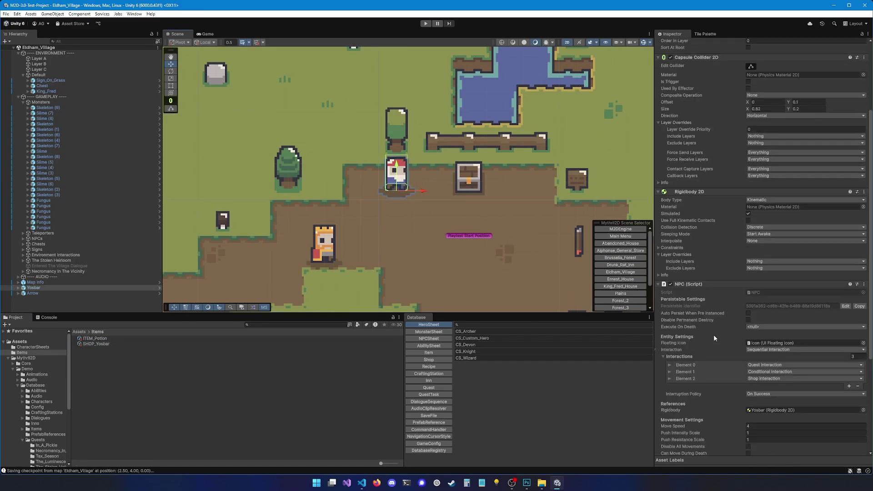
{"action": "scroll", "coordinate": [714, 338], "scroll_direction": "down", "scroll_amount": 4}
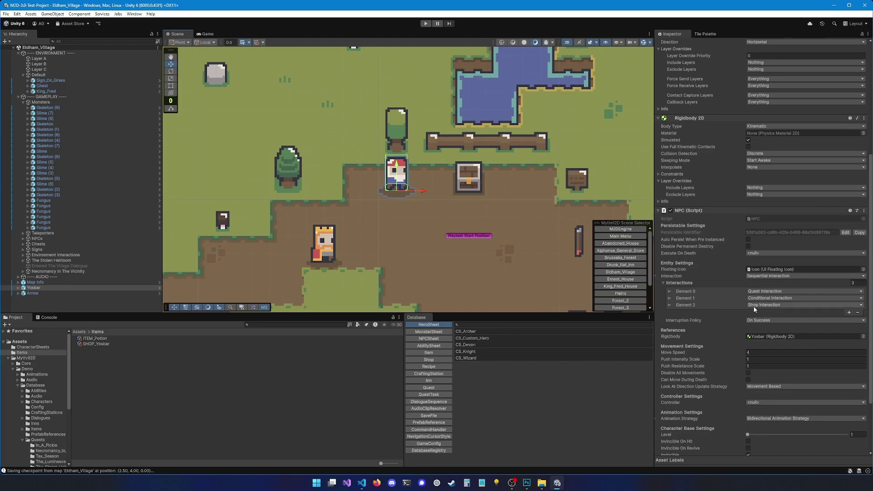
{"action": "left_click", "coordinate": [686, 304]}
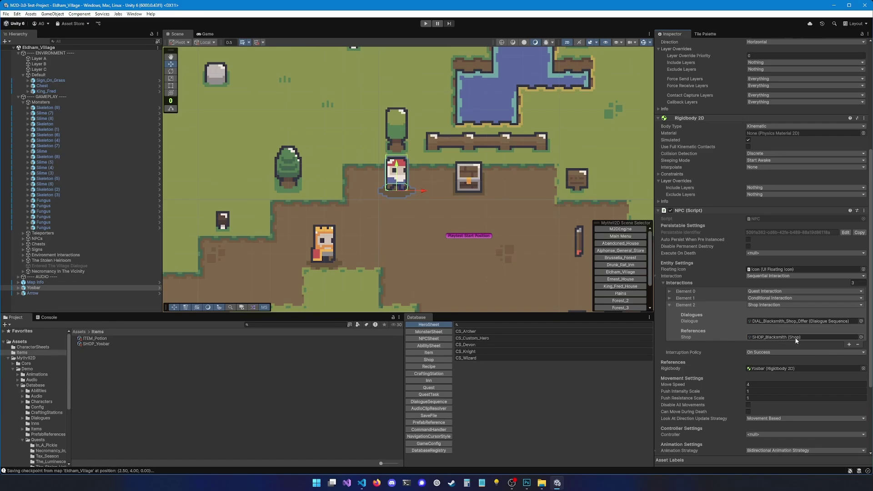
{"action": "left_click", "coordinate": [861, 337]}
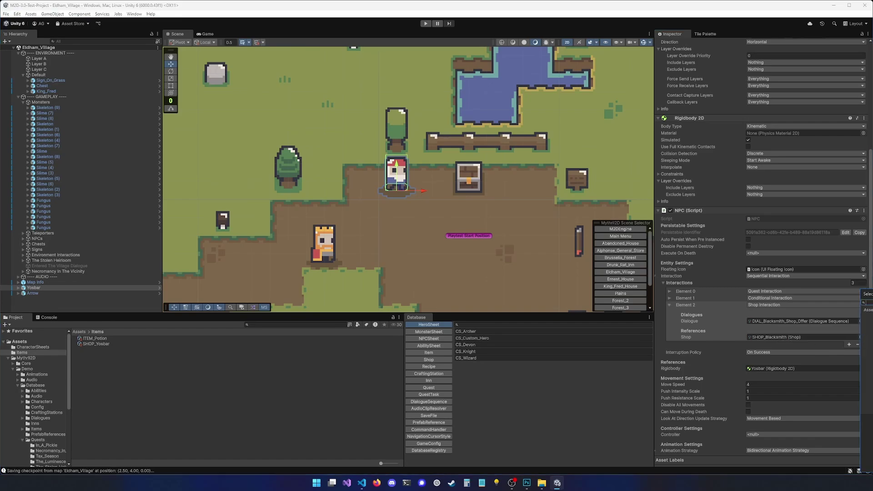
{"action": "left_click_drag", "start_coordinate": [870, 295], "coordinate": [508, 238]}
{"action": "double_click", "coordinate": [575, 295]}
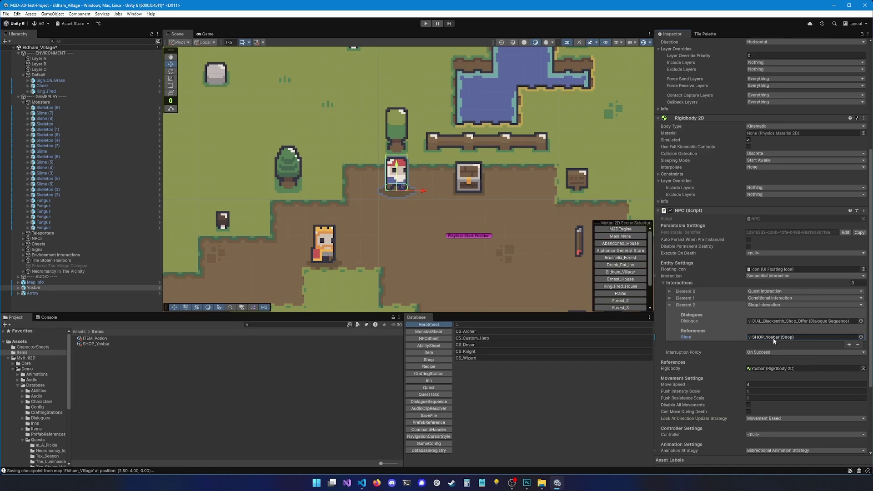
{"action": "key", "text": "ctrl+s"}
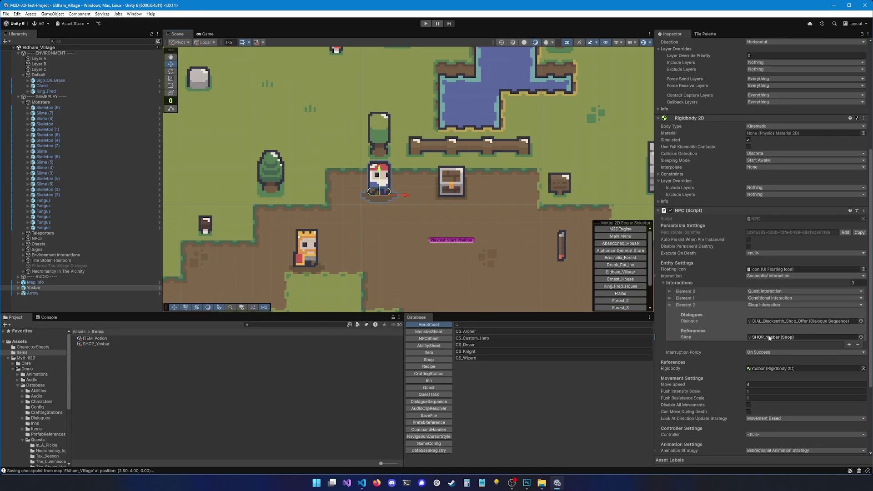
- Add ITEM_Potion as an item sold in the SHOP_Yosbar asset
{"action": "left_click", "coordinate": [99, 344]}
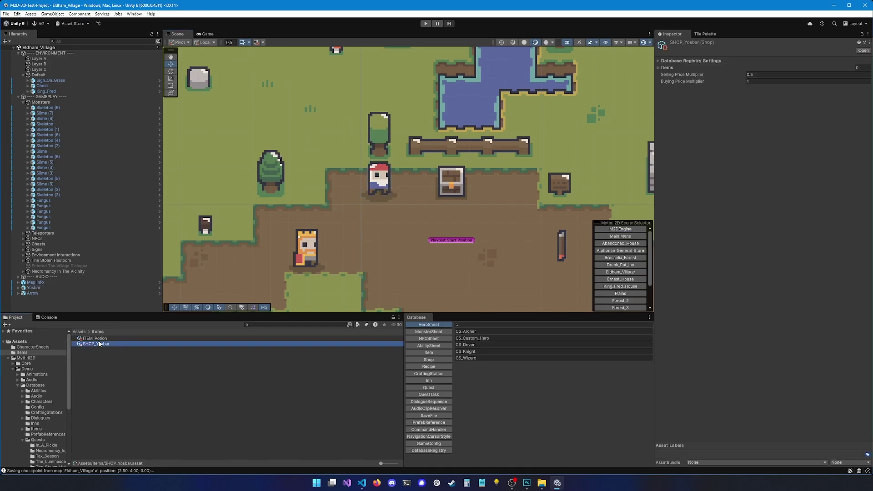
{"action": "left_click", "coordinate": [667, 67]}
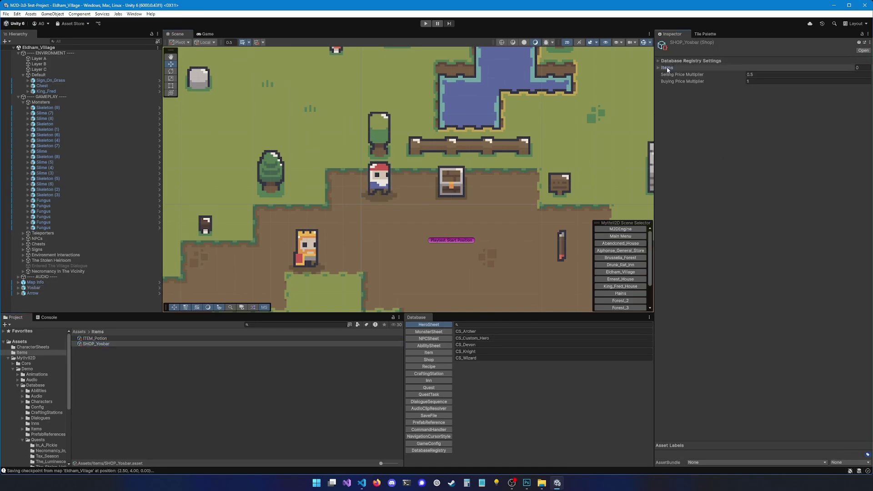
{"action": "left_click", "coordinate": [852, 83]}
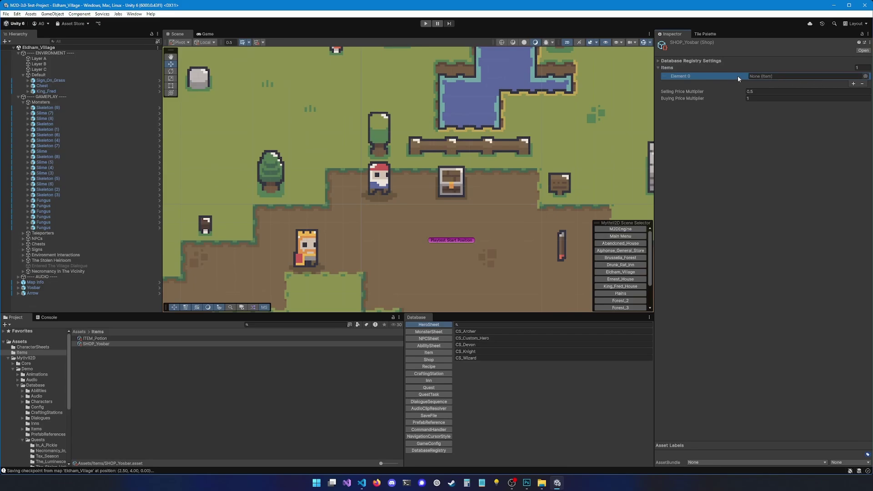
{"action": "left_click", "coordinate": [866, 76]}
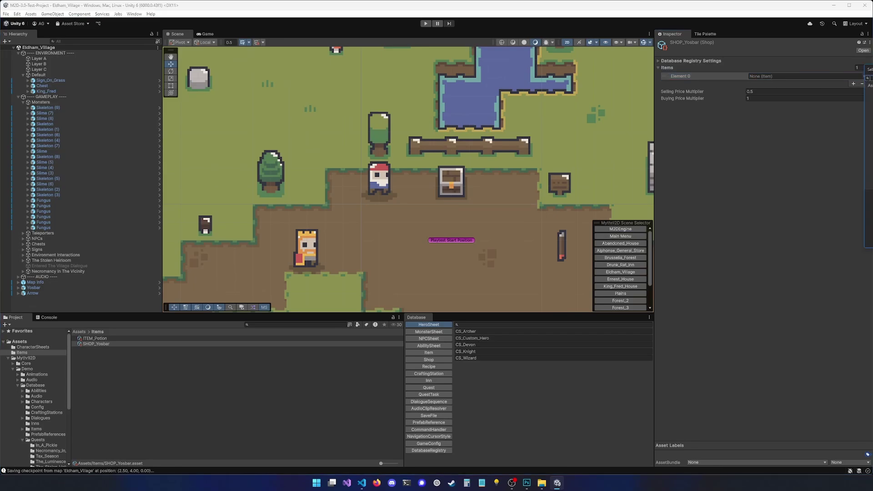
{"action": "type", "text": "p"}
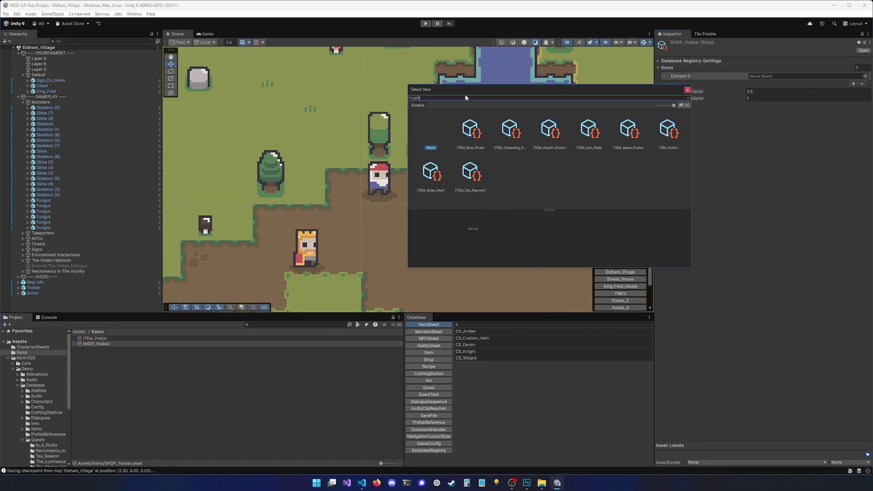
{"action": "type", "text": "oti"}
{"action": "double_click", "coordinate": [578, 129]}
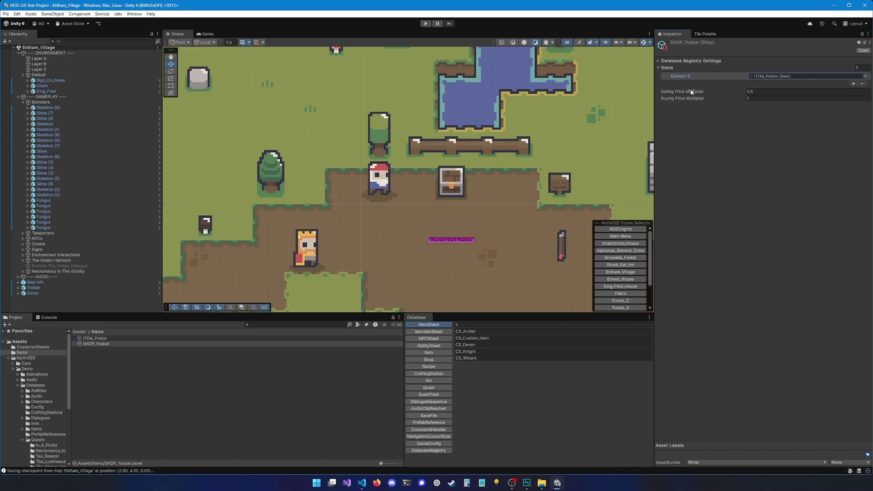
{"action": "left_click", "coordinate": [757, 91]}
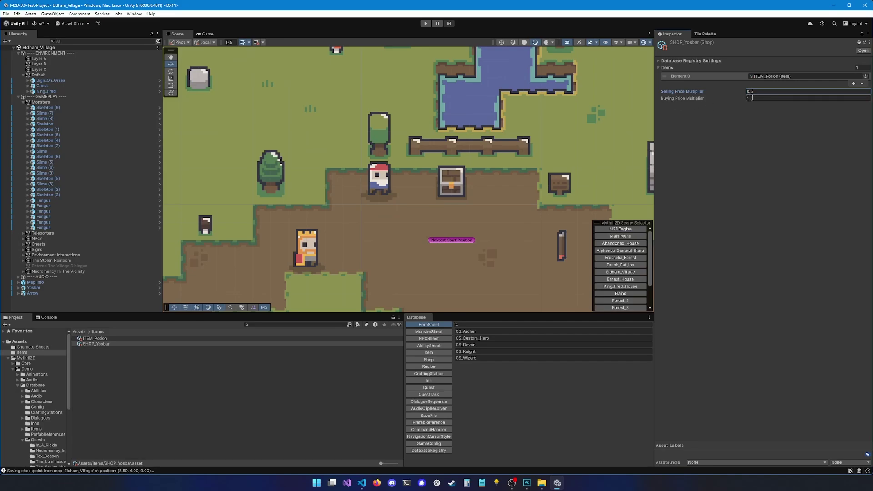
- Playtest the scene, open Yosbar's shop and buy two Potions
{"action": "left_click", "coordinate": [426, 23]}
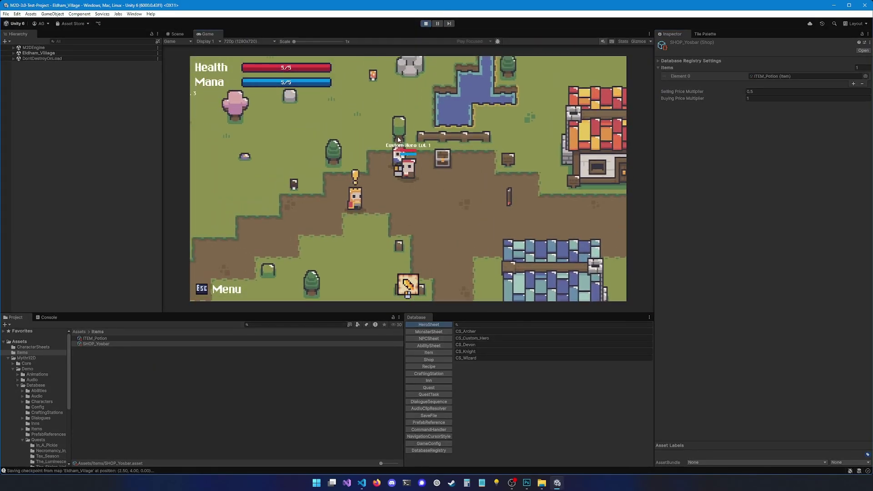
{"action": "left_click", "coordinate": [506, 260]}
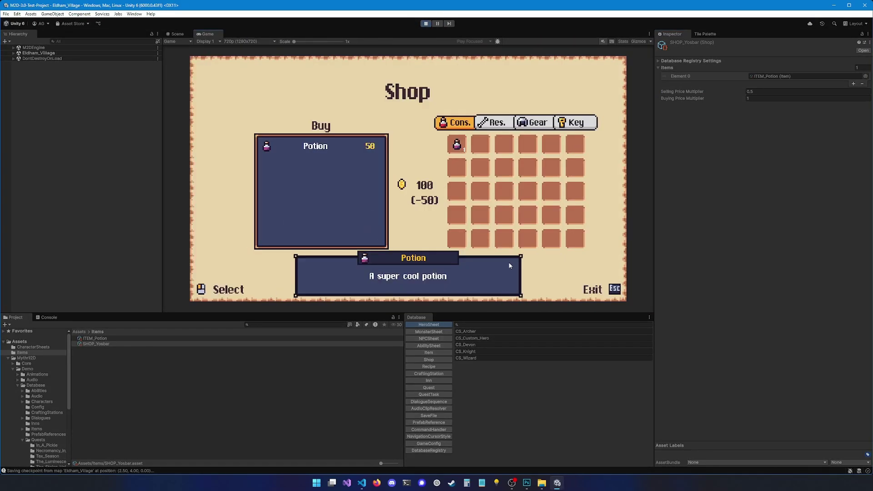
{"action": "mouse_move", "coordinate": [303, 146]}
{"action": "left_click", "coordinate": [312, 147]}
{"action": "left_click", "coordinate": [312, 147]}
- Sell all three Potions from the hero's inventory to Yosbar, leave the shop and stop the playtest
{"action": "mouse_move", "coordinate": [456, 145]}
{"action": "left_click", "coordinate": [456, 145]}
{"action": "left_click", "coordinate": [456, 145]}
{"action": "left_click", "coordinate": [457, 145]}
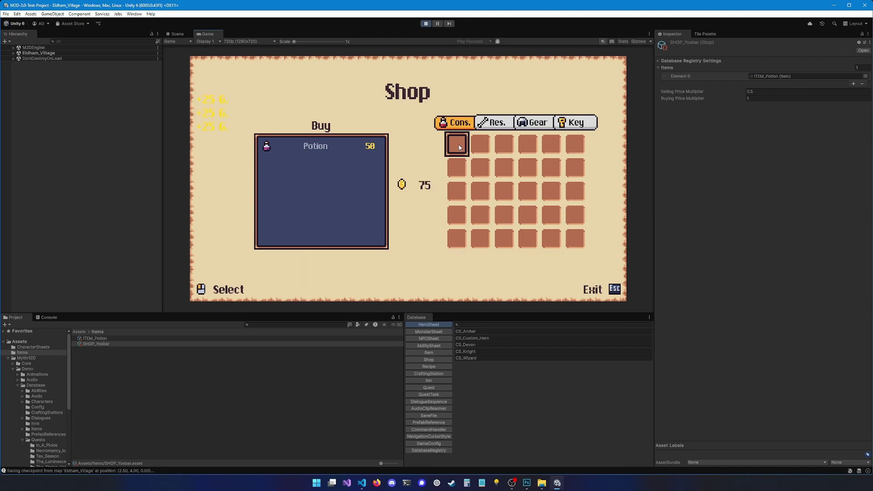
{"action": "key", "text": "Escape"}
{"action": "key", "text": "ctrl+p"}
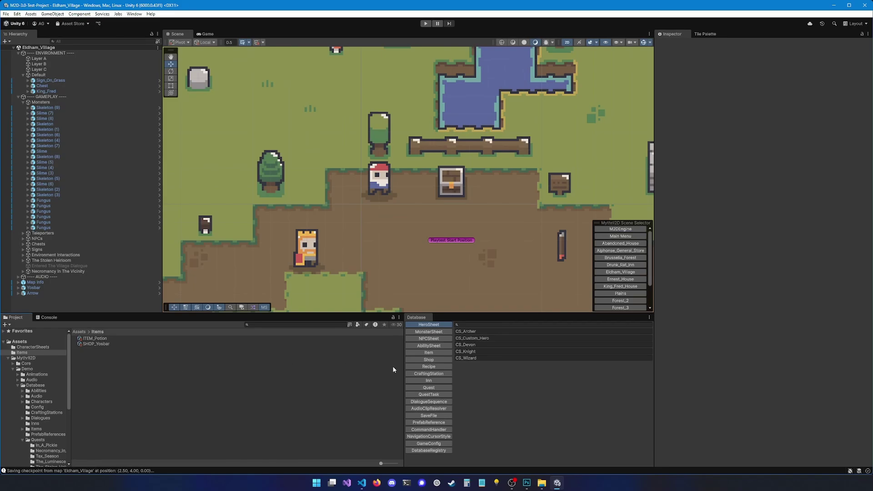
- Examine the Bone, Bucket and Slime Ball resource items in the item database
{"action": "left_click", "coordinate": [427, 352]}
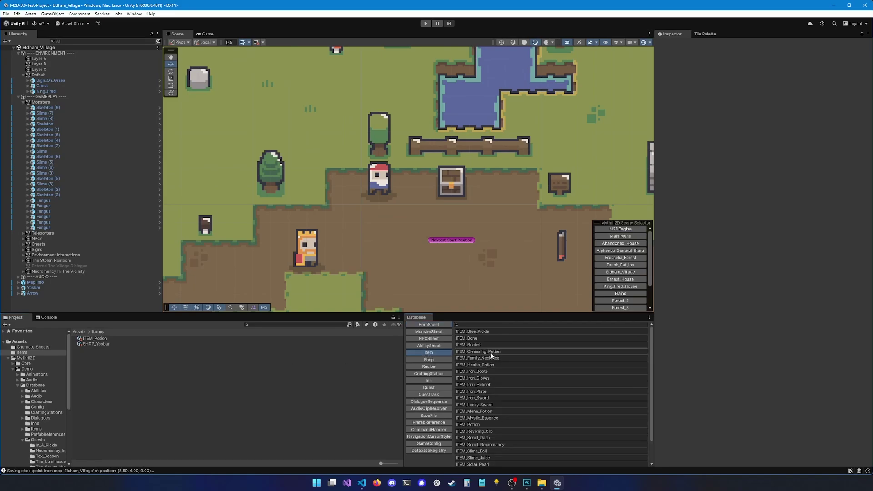
{"action": "left_click", "coordinate": [473, 339]}
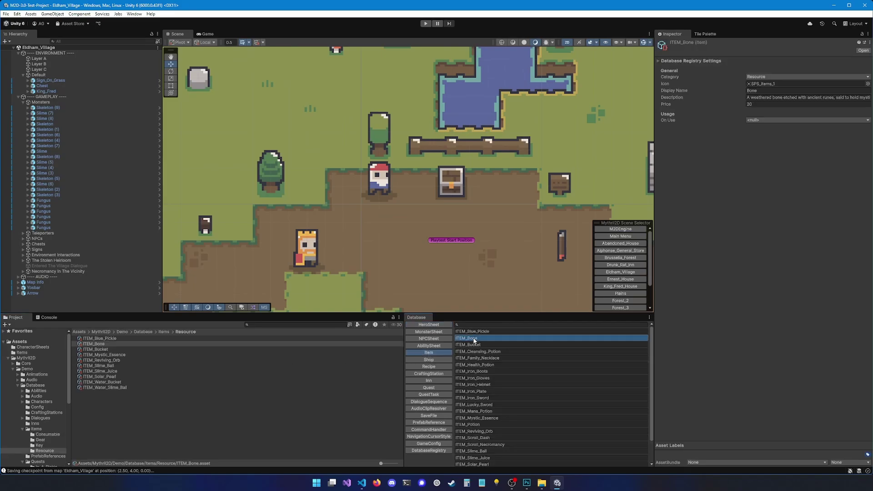
{"action": "left_click", "coordinate": [474, 345]}
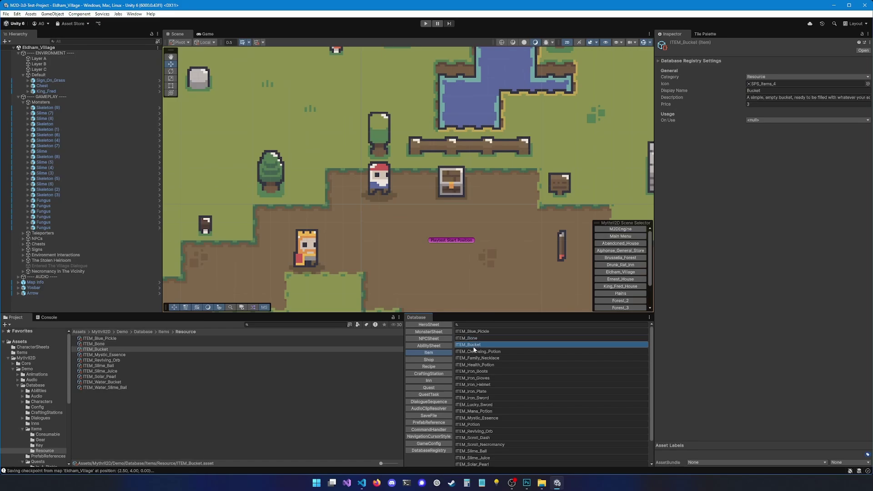
{"action": "scroll", "coordinate": [481, 401], "scroll_direction": "down", "scroll_amount": 2}
{"action": "left_click", "coordinate": [481, 425]}
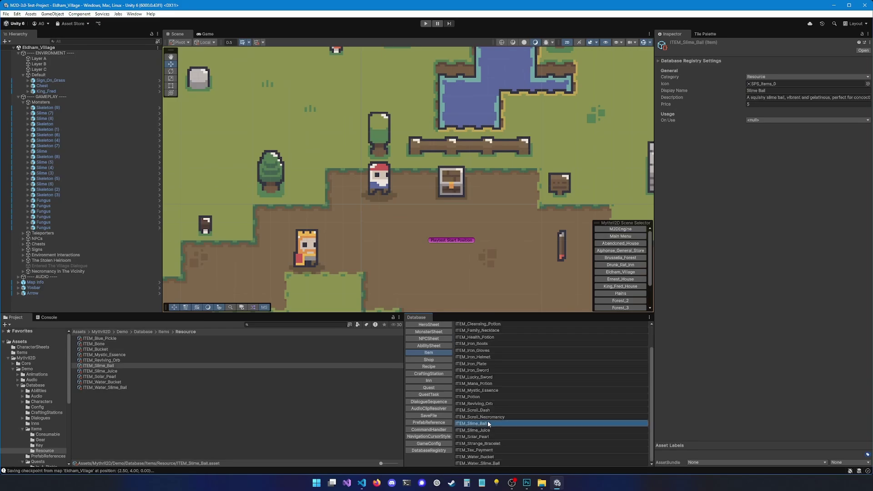
{"action": "scroll", "coordinate": [515, 379], "scroll_direction": "up", "scroll_amount": 2}
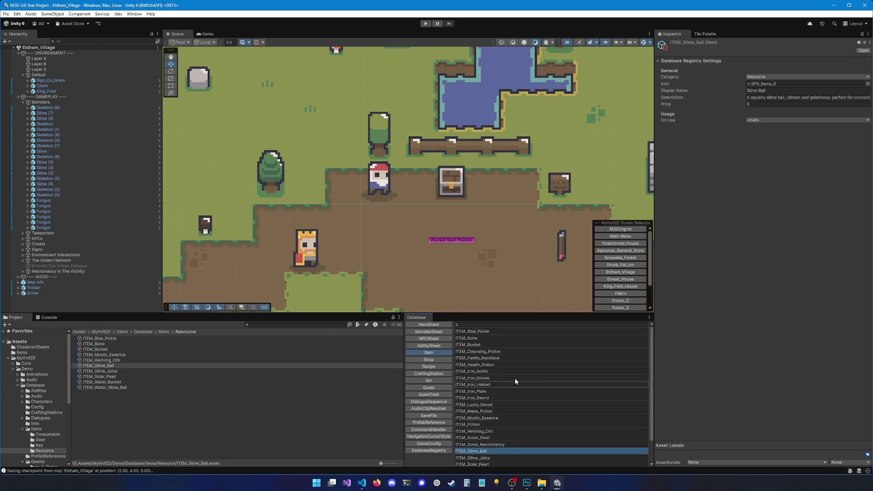
{"action": "left_click", "coordinate": [473, 339]}
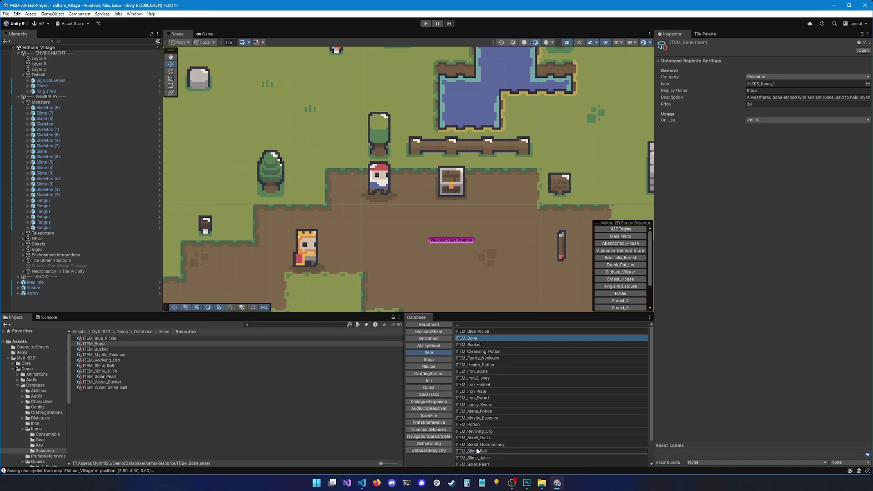
{"action": "left_click", "coordinate": [478, 451]}
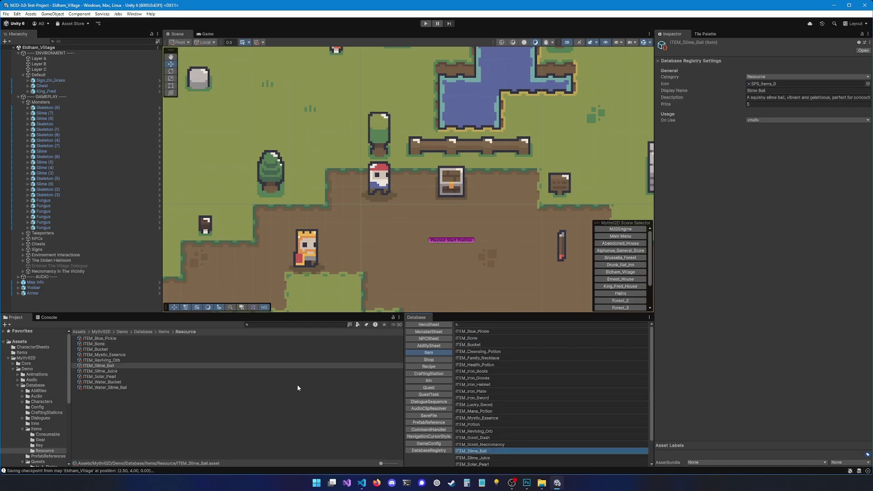
- Create a Mythril2D crafting recipe asset named RECP_Potion in the project's Assets/Items folder
{"action": "left_click", "coordinate": [23, 342]}
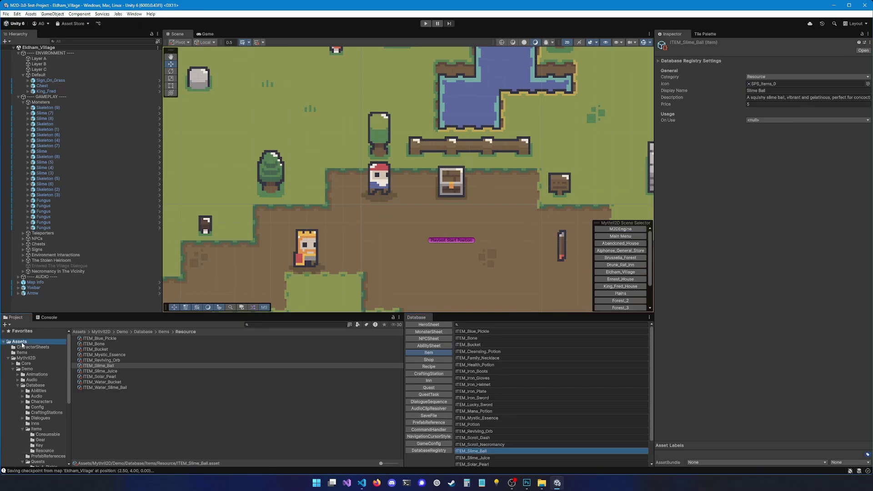
{"action": "double_click", "coordinate": [89, 344]}
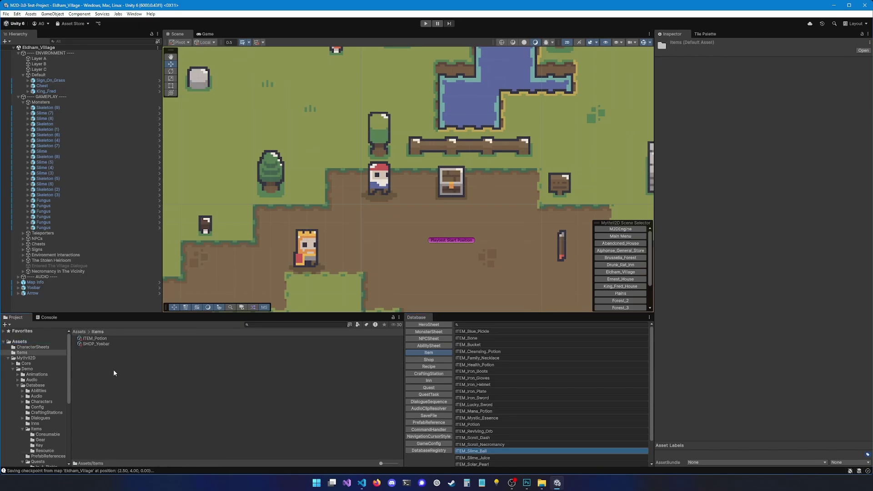
{"action": "right_click", "coordinate": [149, 367]}
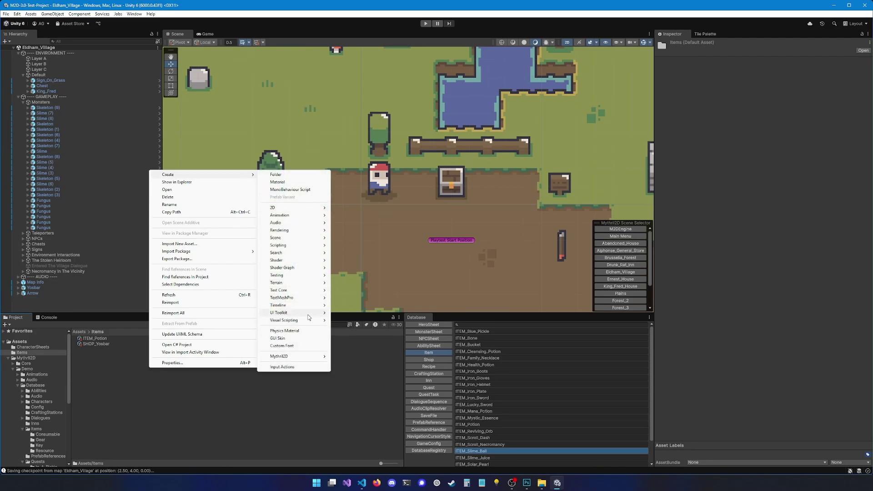
{"action": "mouse_move", "coordinate": [296, 356]}
{"action": "mouse_move", "coordinate": [359, 396]}
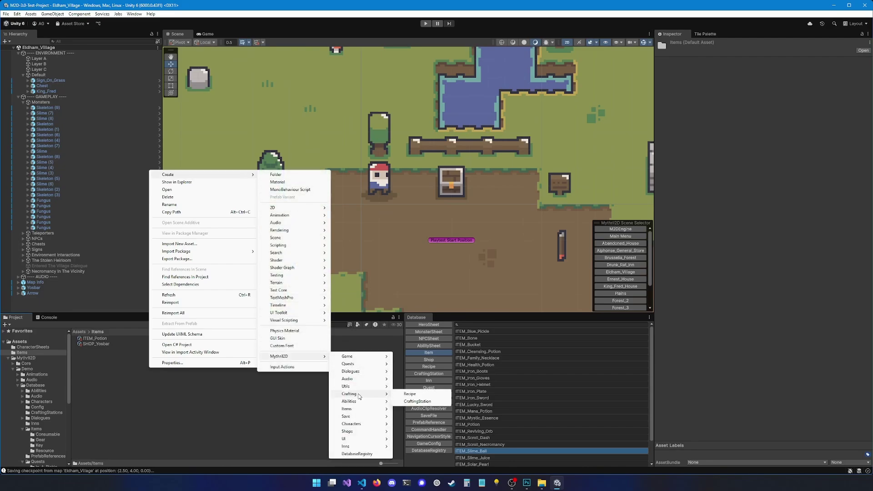
{"action": "left_click", "coordinate": [411, 395]}
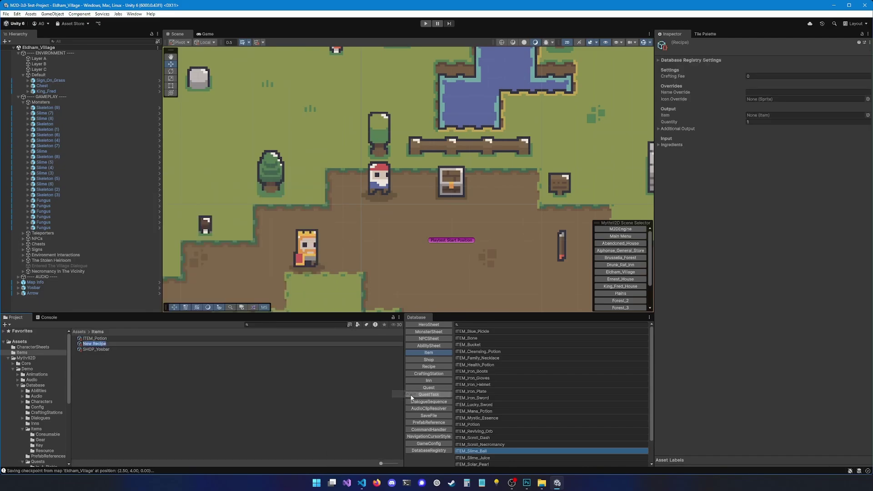
{"action": "type", "text": "RECP_Potion"}
{"action": "key", "text": "Return"}
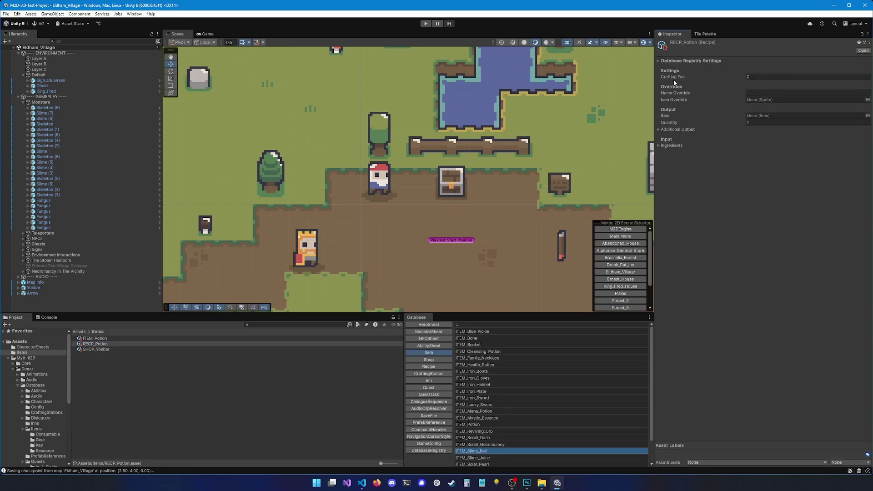
- Set the RECP_Potion recipe's crafting fee to 5 and its output item to ITEM_Potion
{"action": "left_click", "coordinate": [750, 77]}
{"action": "type", "text": "5"}
{"action": "left_click", "coordinate": [753, 92]}
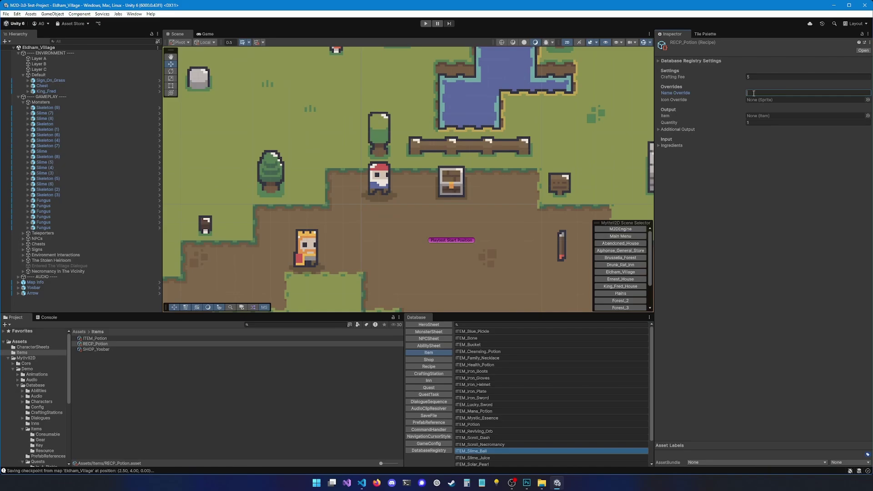
{"action": "left_click", "coordinate": [752, 123]}
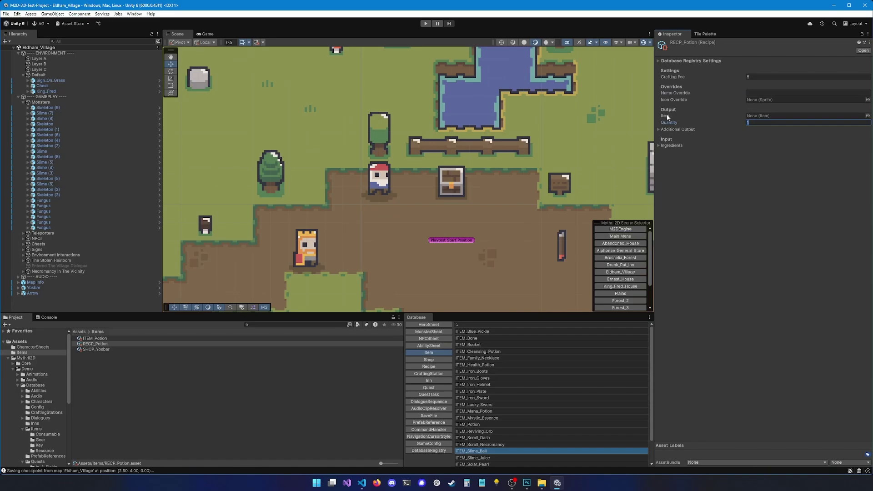
{"action": "left_click", "coordinate": [867, 115]}
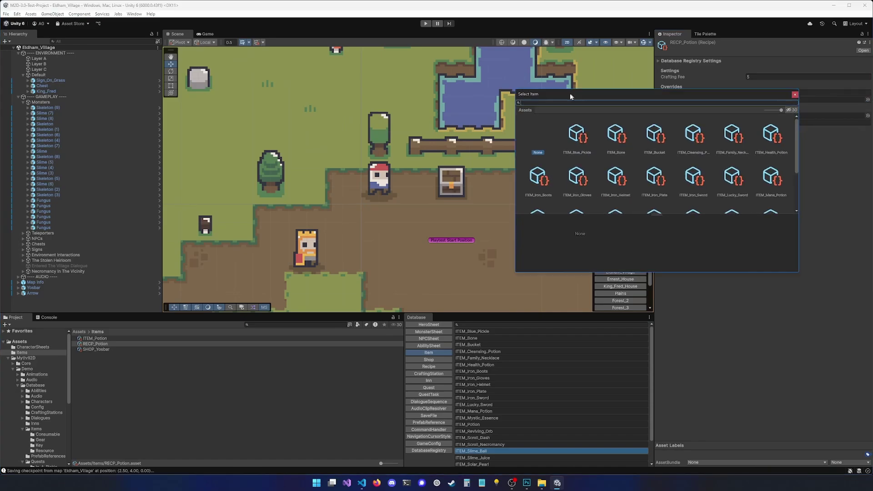
{"action": "left_click_drag", "start_coordinate": [570, 96], "coordinate": [524, 92]}
{"action": "type", "text": "potion"}
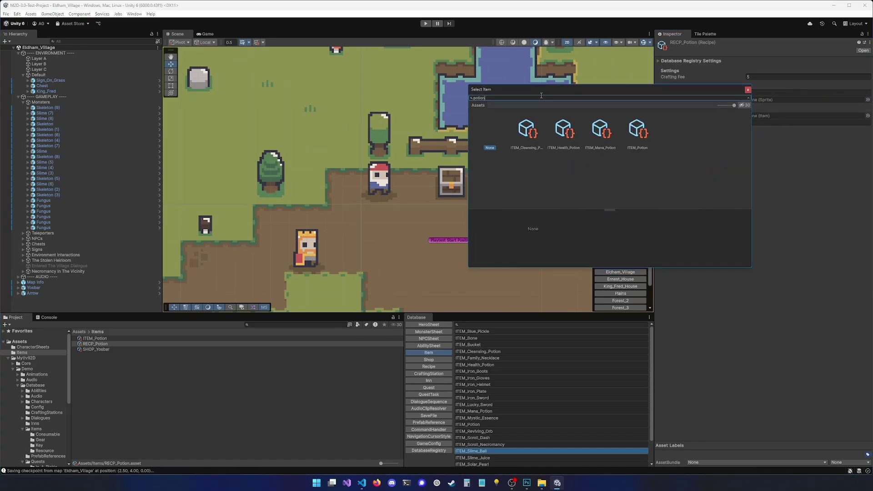
{"action": "double_click", "coordinate": [637, 131]}
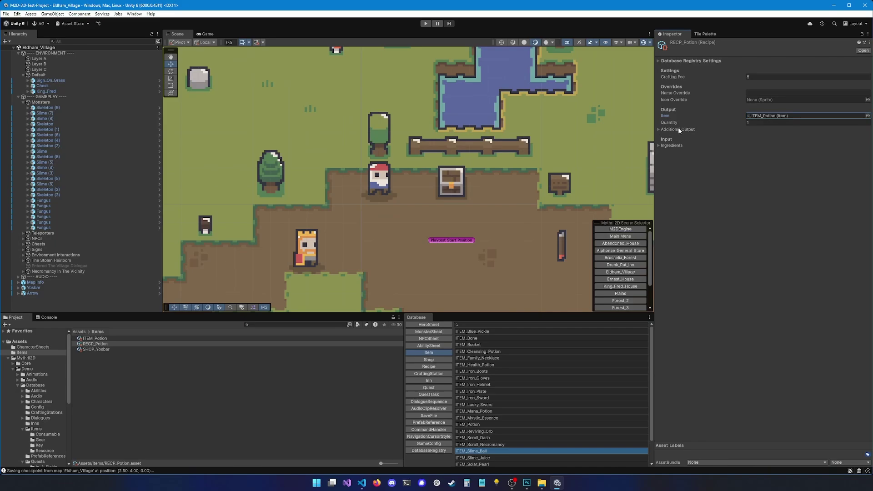
- Add ITEM_Bone with quantity 1 as the first ingredient of the potion recipe
{"action": "left_click", "coordinate": [667, 145]}
{"action": "left_click", "coordinate": [736, 151]}
{"action": "left_click_drag", "start_coordinate": [794, 147], "coordinate": [537, 128]}
{"action": "type", "text": "boo"}
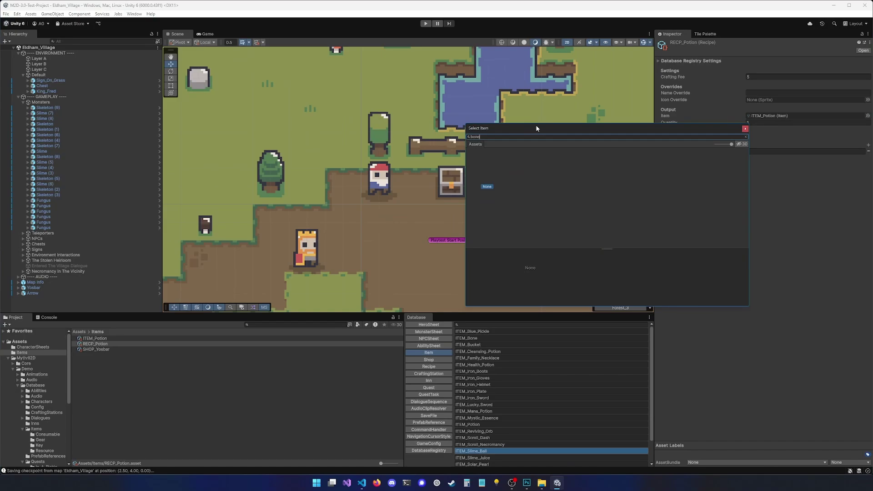
{"action": "double_click", "coordinate": [526, 169]}
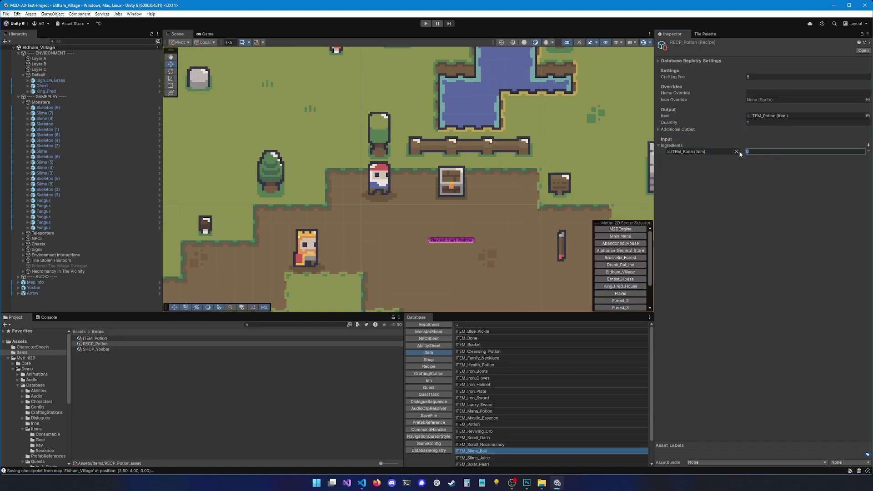
- Add ITEM_Slime_Ball with quantity 1 as the second ingredient of the potion recipe
{"action": "left_click", "coordinate": [868, 145]}
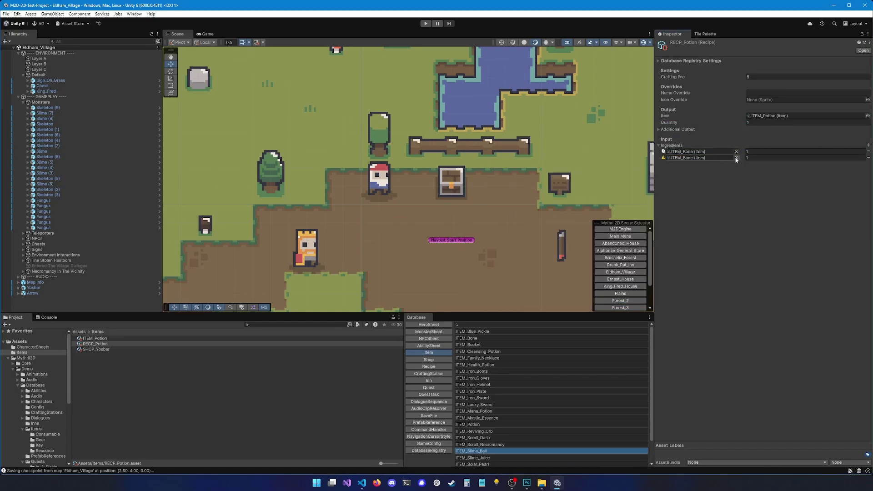
{"action": "left_click", "coordinate": [737, 157]}
{"action": "left_click_drag", "start_coordinate": [811, 149], "coordinate": [495, 122]}
{"action": "type", "text": "slime"}
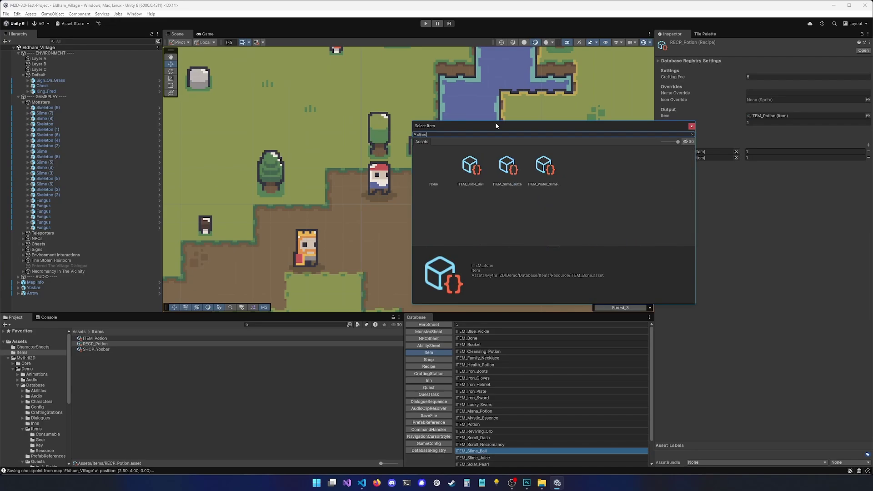
{"action": "double_click", "coordinate": [470, 167]}
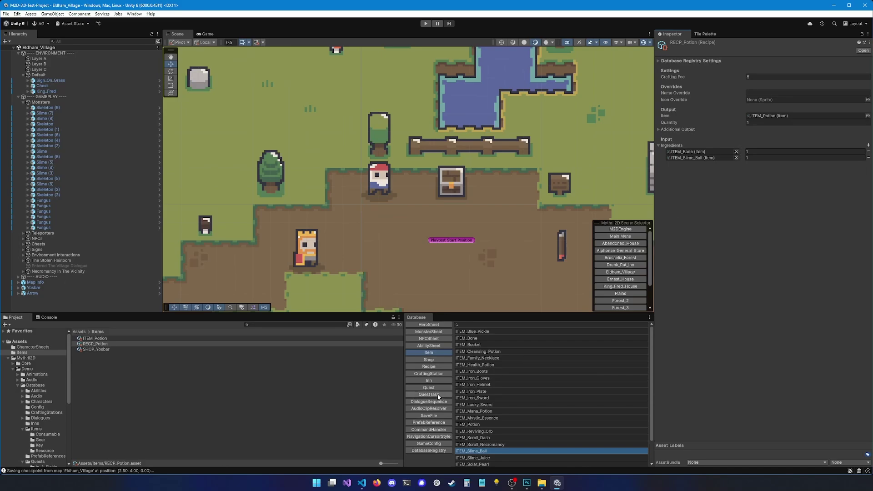
- Add one ITEM_Bone to the inventory items of the SF_Custom_Hero save file
{"action": "left_click", "coordinate": [431, 415]}
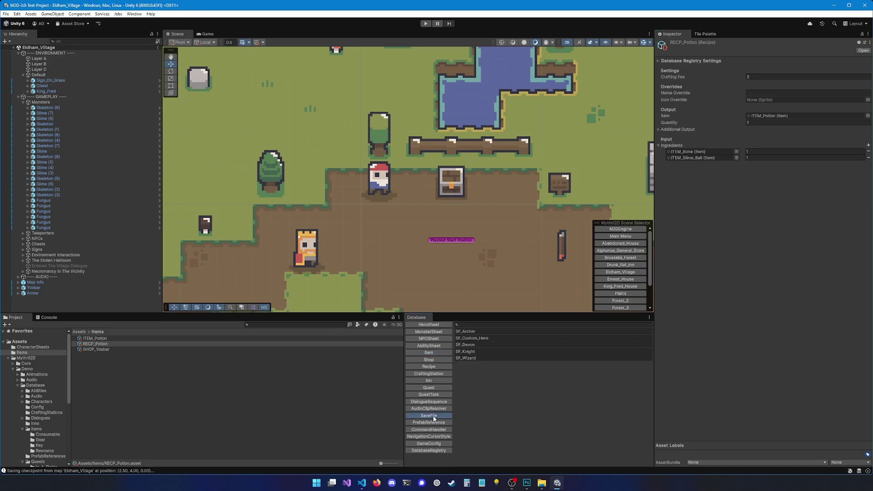
{"action": "left_click", "coordinate": [473, 338]}
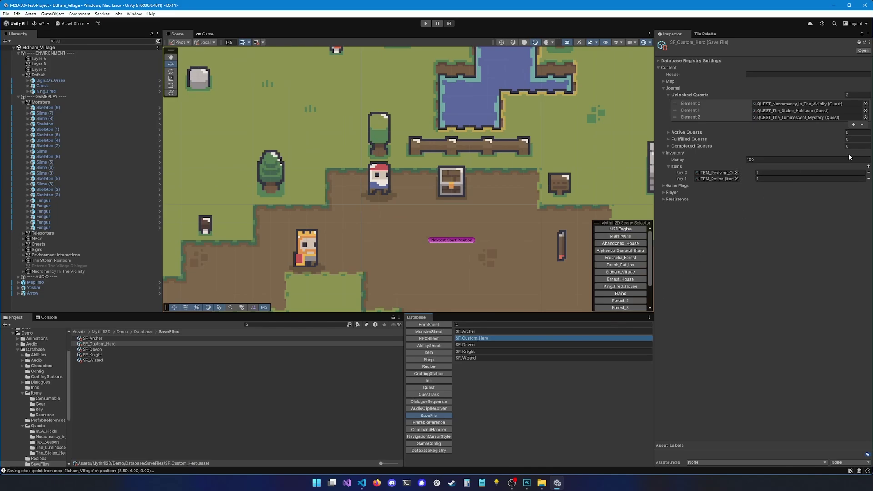
{"action": "left_click", "coordinate": [868, 167]}
{"action": "left_click", "coordinate": [737, 185]}
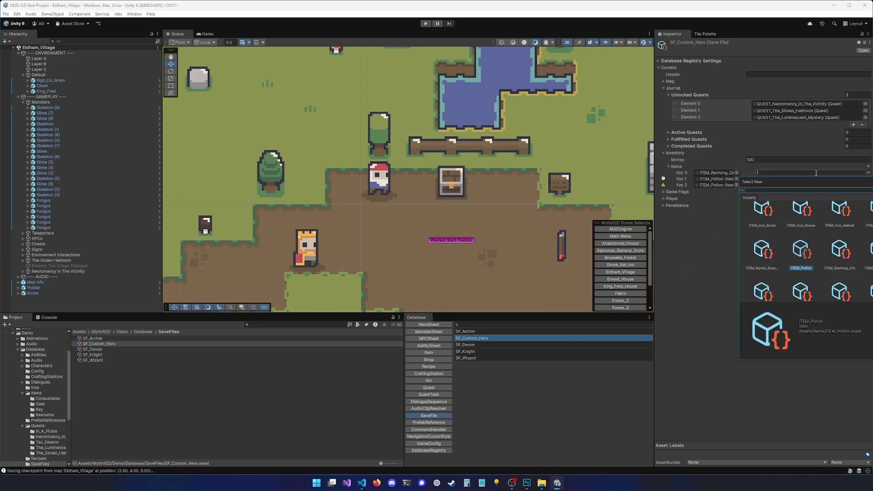
{"action": "left_click_drag", "start_coordinate": [814, 202], "coordinate": [526, 165]}
{"action": "type", "text": "bone"}
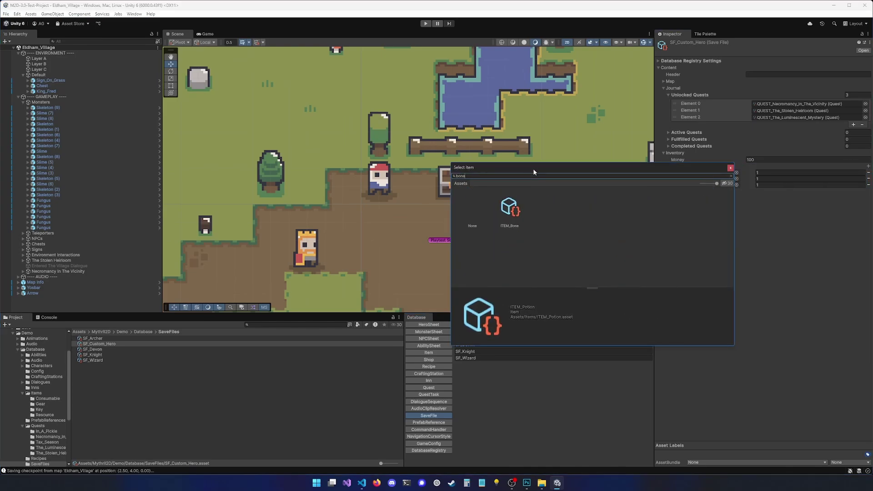
{"action": "double_click", "coordinate": [510, 207]}
- Add one ITEM_Slime_Ball to the custom hero's save file inventory and remove ITEM_Potion from it
{"action": "left_click", "coordinate": [736, 191]}
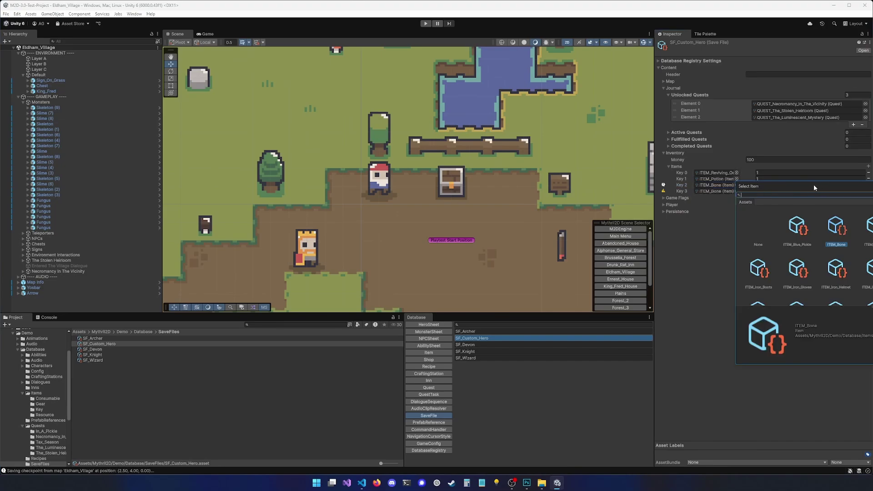
{"action": "type", "text": "slime_b"}
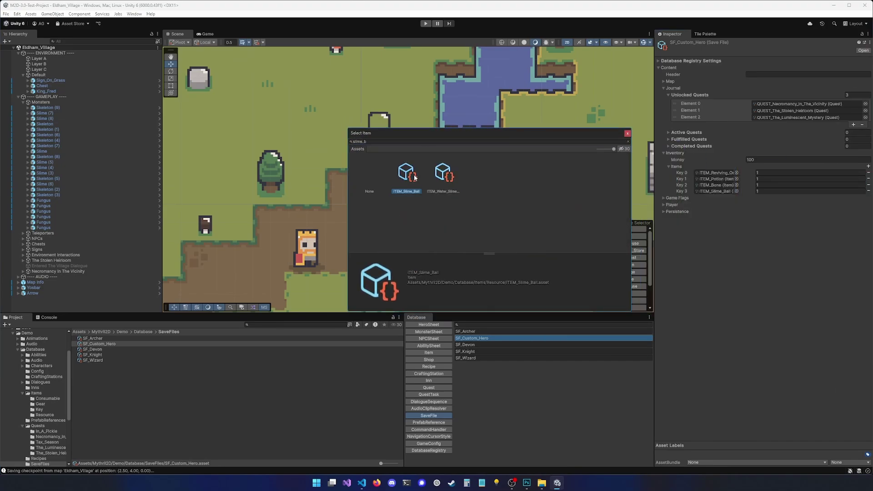
{"action": "key", "text": "Return"}
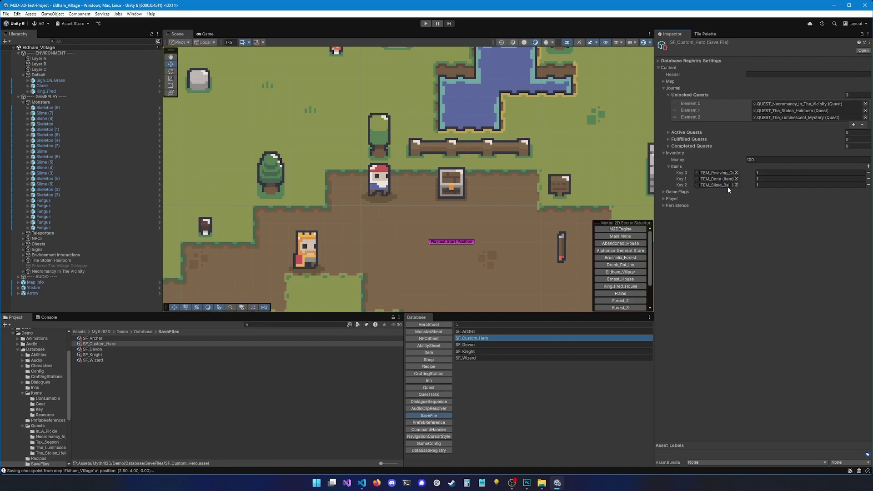
- Playtest the in-game crafting menu and check the On The Go Crafting Station setting in the CFG_Game config
{"action": "middle_click_drag", "start_coordinate": [424, 220], "coordinate": [401, 210]}
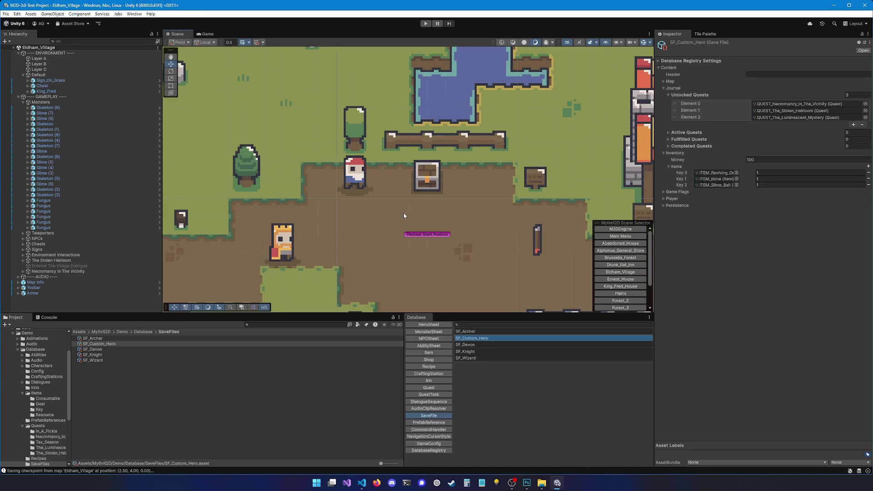
{"action": "left_click", "coordinate": [426, 24]}
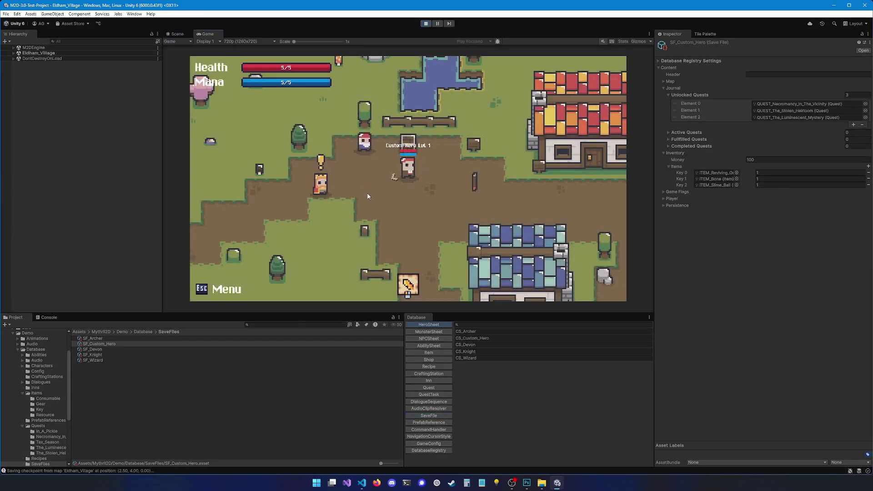
{"action": "key", "text": "Escape"}
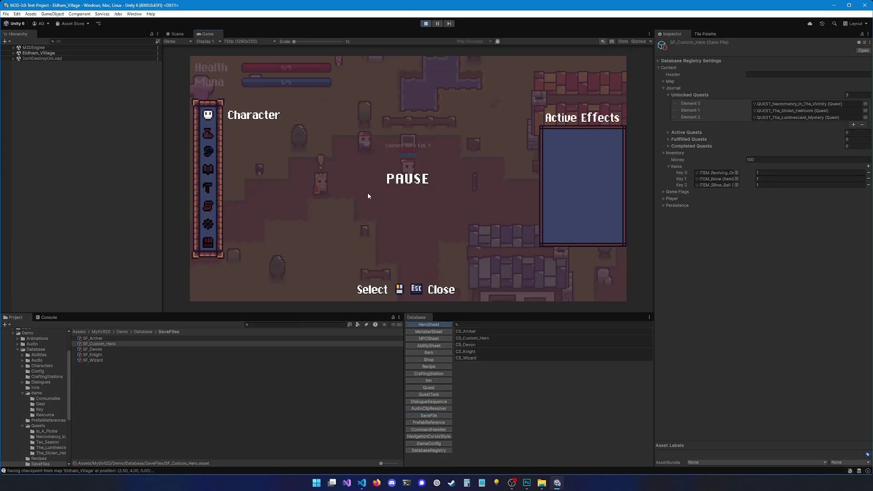
{"action": "left_click", "coordinate": [208, 188]}
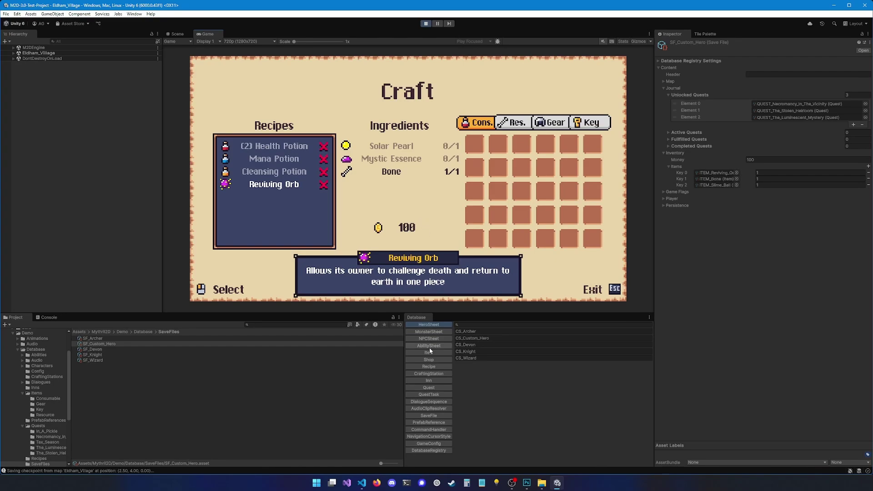
{"action": "left_click", "coordinate": [425, 444]}
{"action": "left_click", "coordinate": [469, 332]}
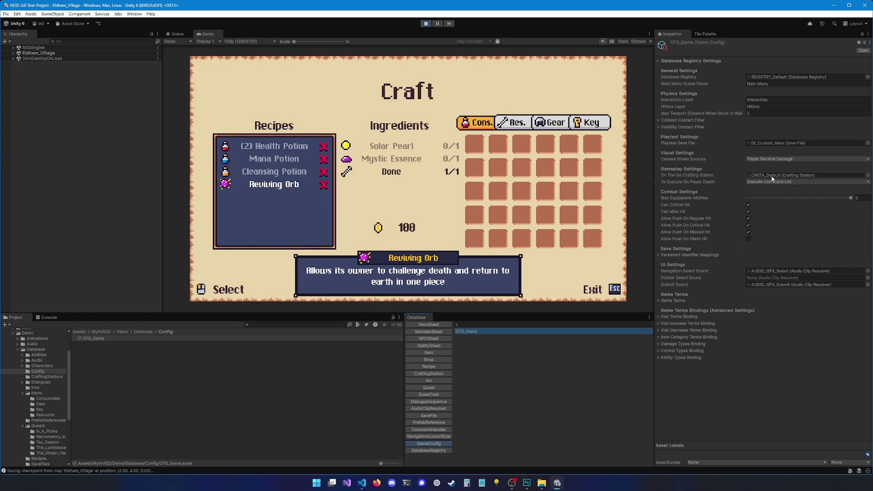
- Stop the playtest and inspect the Command Trigger of the Sign_On_Grass object near the pond
{"action": "key", "text": "ctrl+p"}
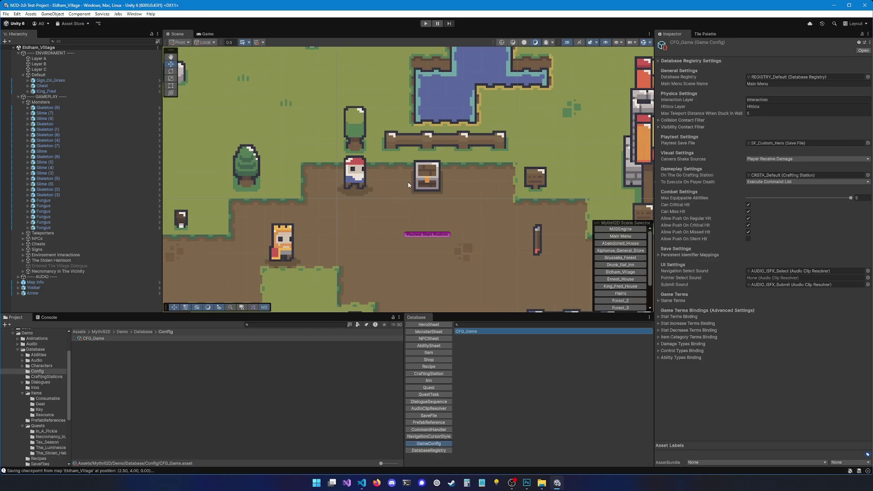
{"action": "key", "text": "Right"}
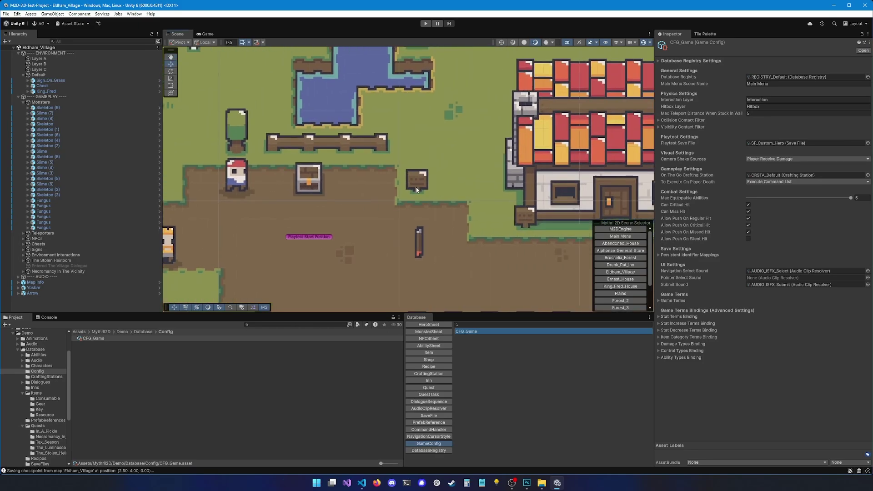
{"action": "left_click", "coordinate": [416, 187]}
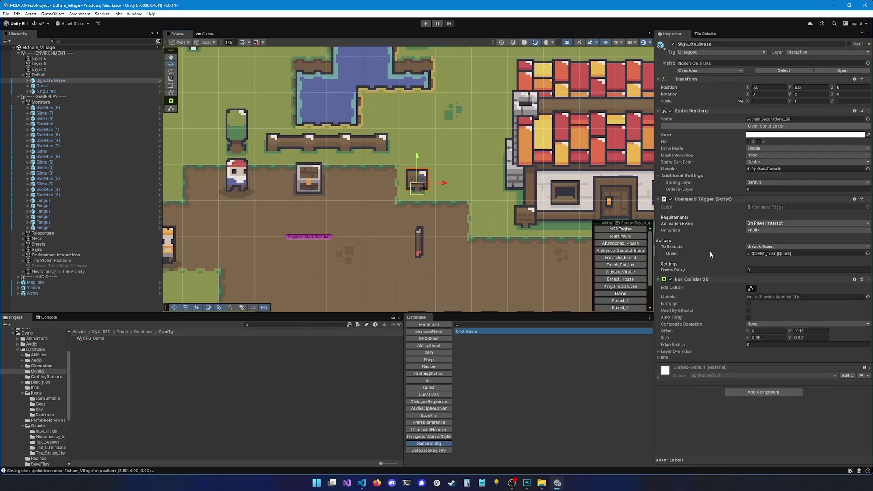
- Create a Crafting Station asset named CRST_Test in the project's Items folder under Assets
{"action": "scroll", "coordinate": [27, 351], "scroll_direction": "up", "scroll_amount": 3}
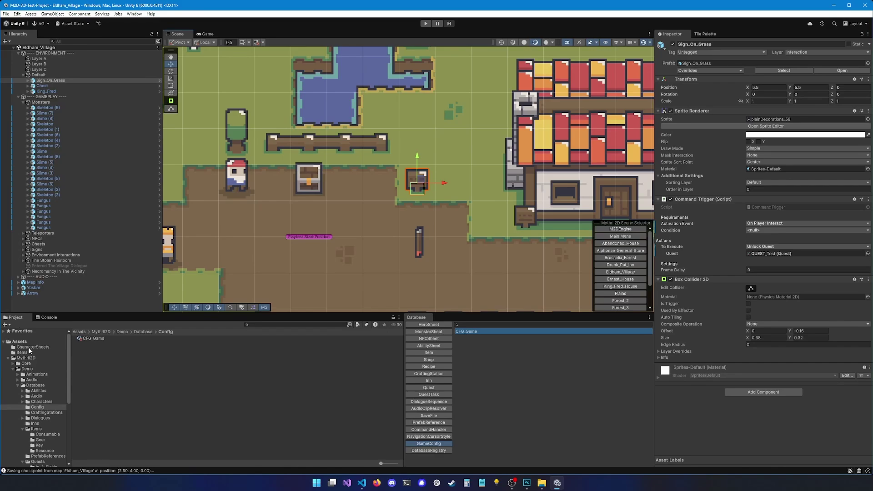
{"action": "left_click", "coordinate": [26, 342]}
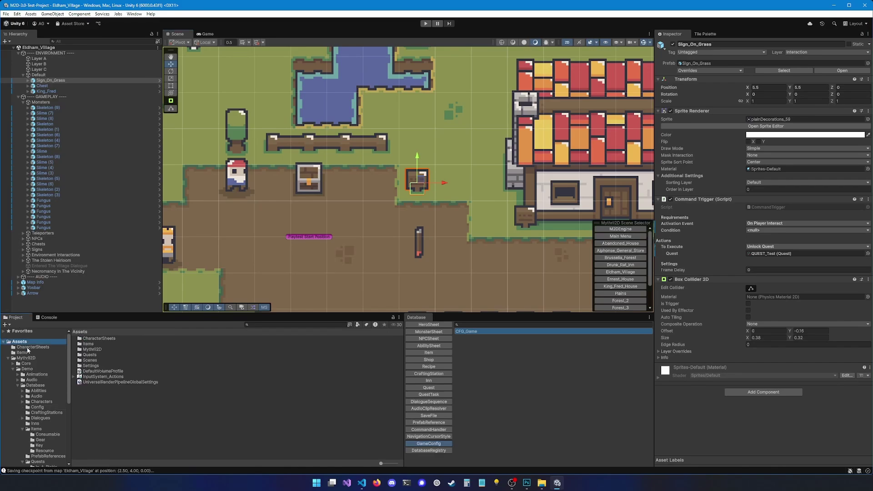
{"action": "double_click", "coordinate": [88, 344]}
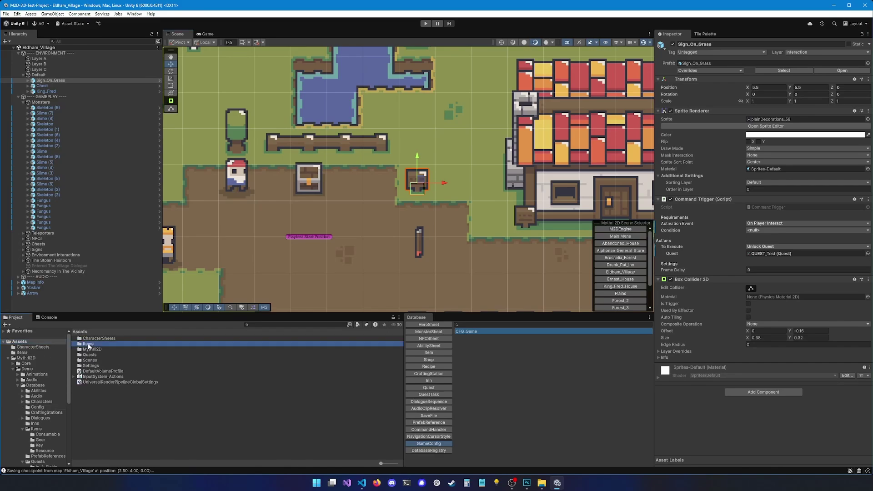
{"action": "right_click", "coordinate": [128, 360]}
{"action": "mouse_move", "coordinate": [132, 173]}
{"action": "mouse_move", "coordinate": [257, 354]}
{"action": "mouse_move", "coordinate": [320, 391]}
{"action": "left_click", "coordinate": [375, 398]}
{"action": "type", "text": "CRST"}
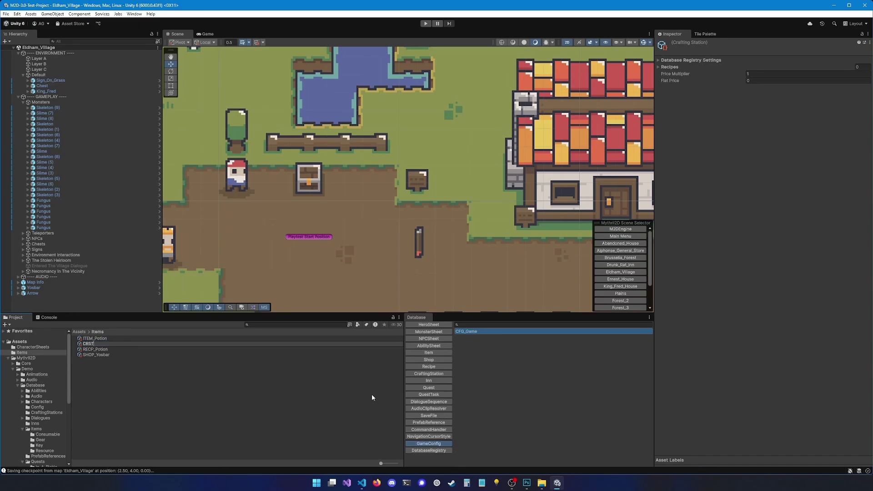
{"action": "type", "text": "_Test"}
{"action": "key", "text": "Return"}
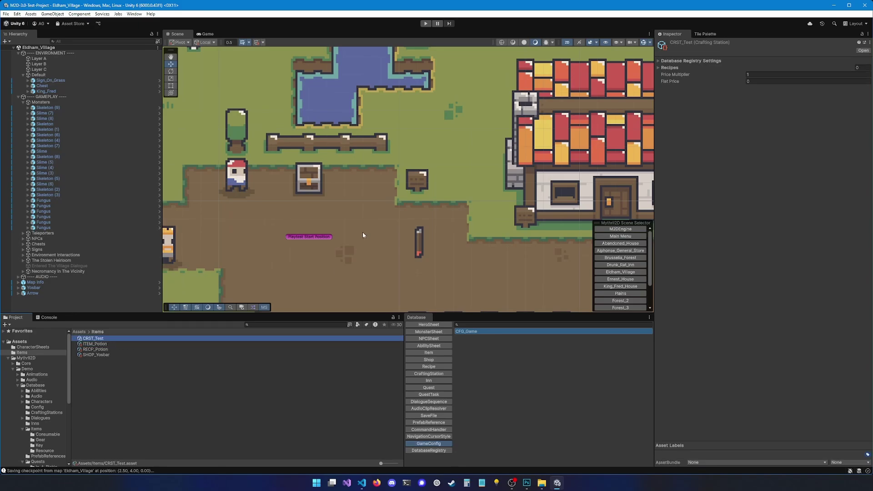
- Set the Sign_On_Grass object's Command Trigger to execute Open Craft Menu using the CRST_Test crafting station
{"action": "middle_click_drag", "start_coordinate": [359, 229], "coordinate": [355, 233]}
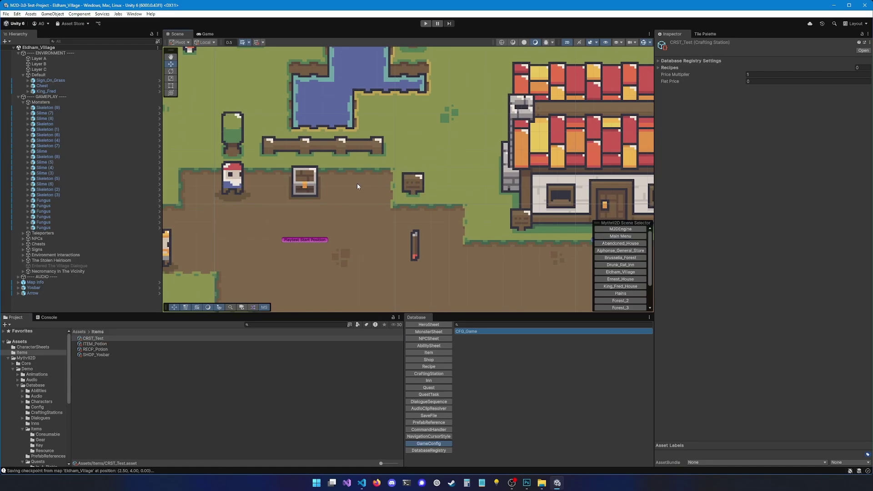
{"action": "left_click", "coordinate": [411, 190]}
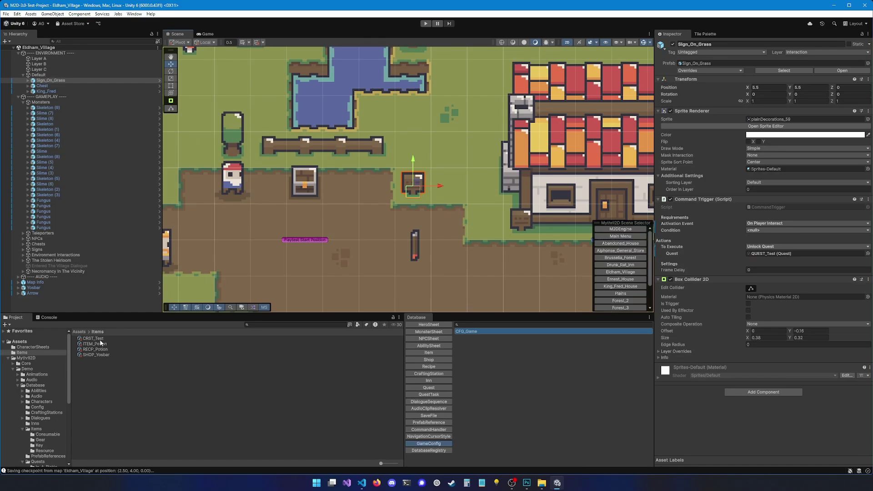
{"action": "left_click", "coordinate": [758, 247]}
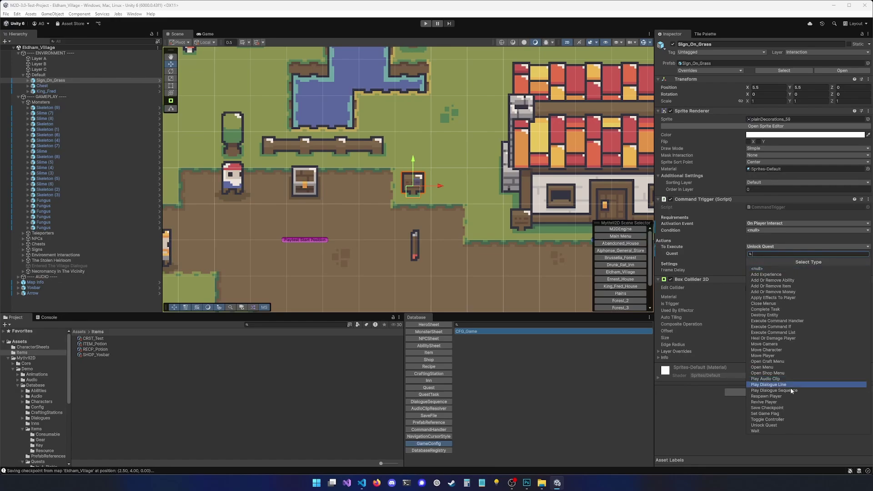
{"action": "type", "text": "ope"}
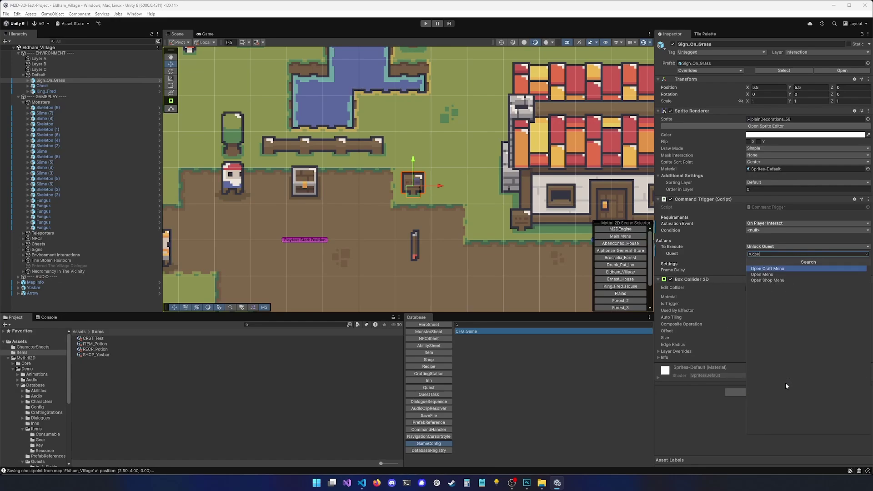
{"action": "left_click", "coordinate": [768, 269]}
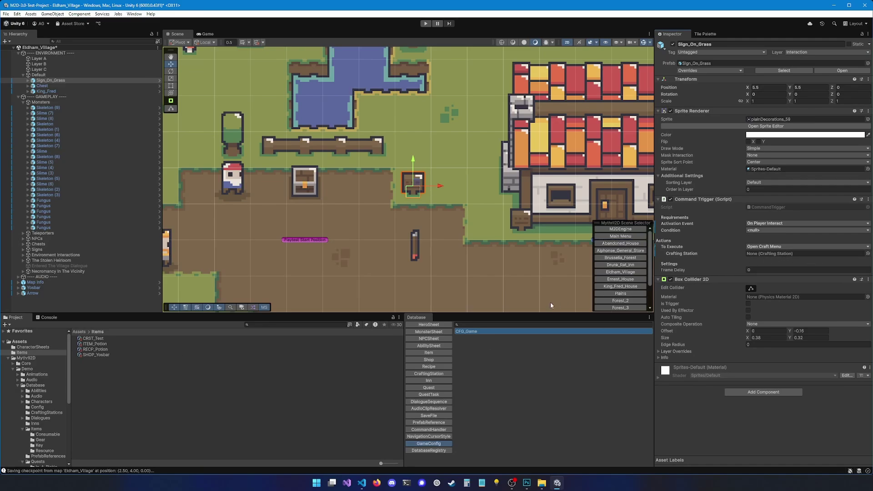
{"action": "left_click_drag", "start_coordinate": [93, 338], "coordinate": [770, 257]}
- Add RECP_Potion to the recipes of the CRST_Test crafting station and save the project
{"action": "left_click", "coordinate": [91, 339]}
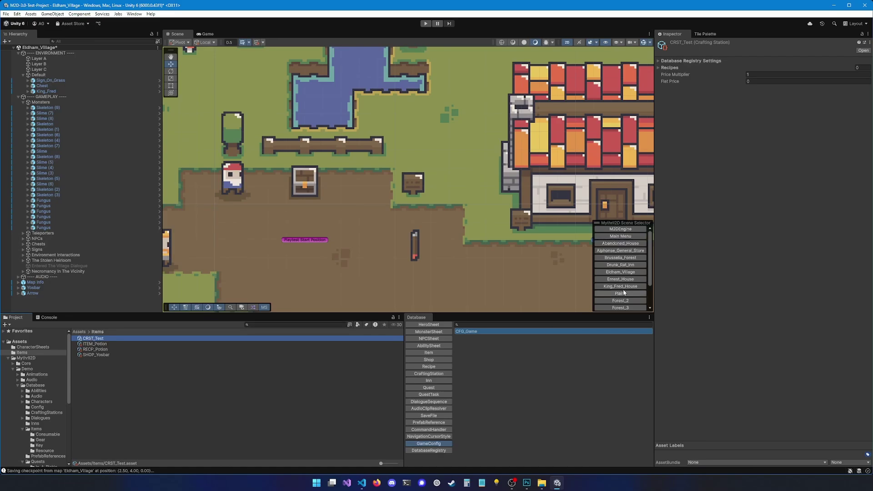
{"action": "left_click", "coordinate": [667, 68]}
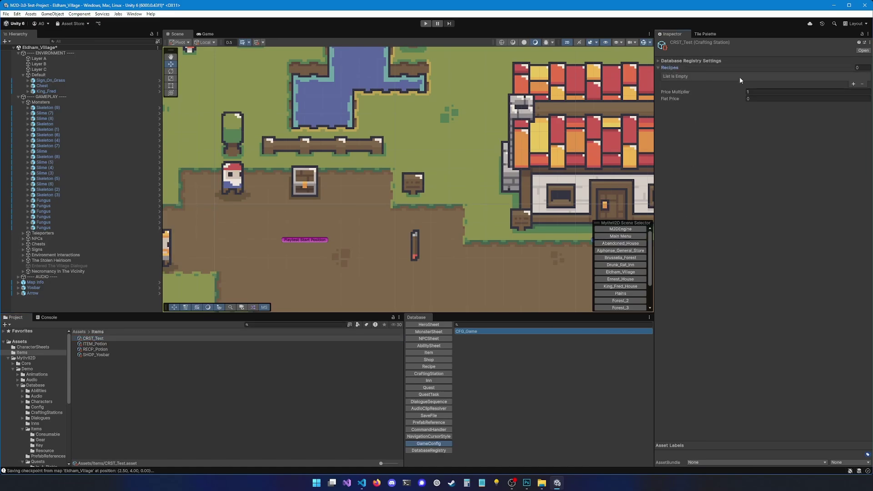
{"action": "left_click", "coordinate": [853, 84]}
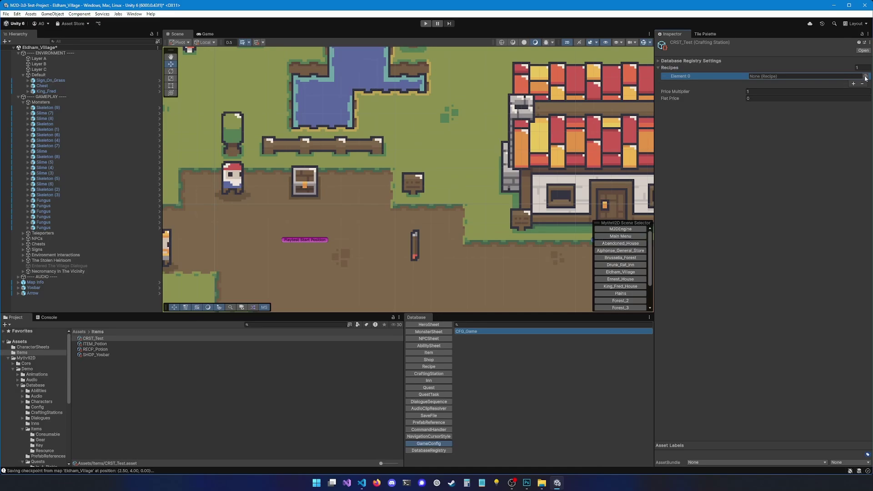
{"action": "left_click", "coordinate": [865, 76]}
{"action": "double_click", "coordinate": [537, 136]}
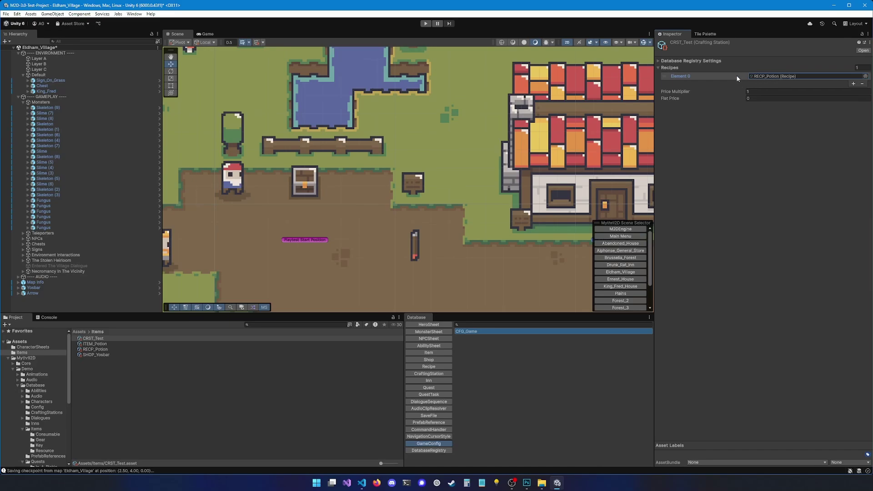
{"action": "key", "text": "ctrl+s"}
- Playtest the game, interact with the grass sign and craft one Potion in the Craft menu
{"action": "left_click", "coordinate": [426, 23]}
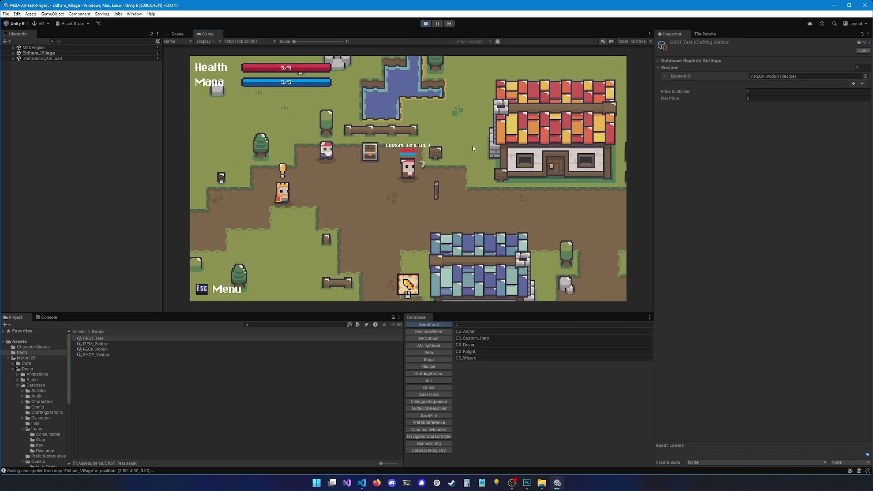
{"action": "left_click", "coordinate": [449, 160]}
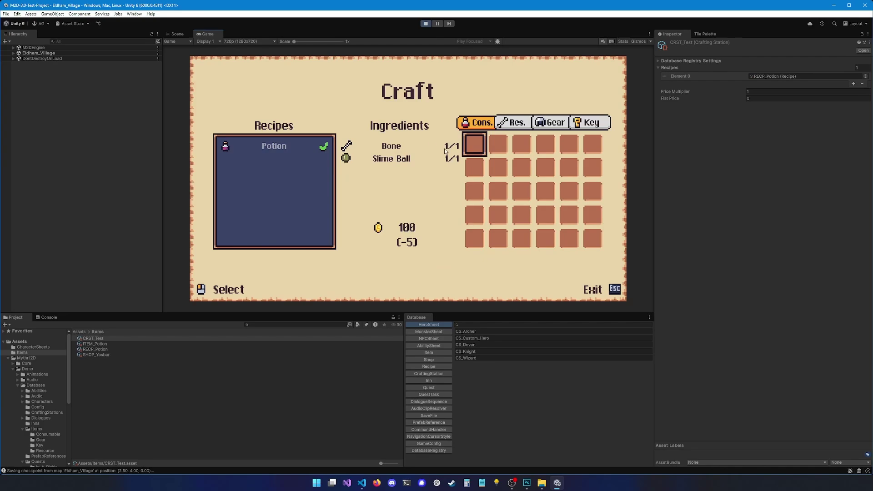
{"action": "left_click", "coordinate": [278, 146]}
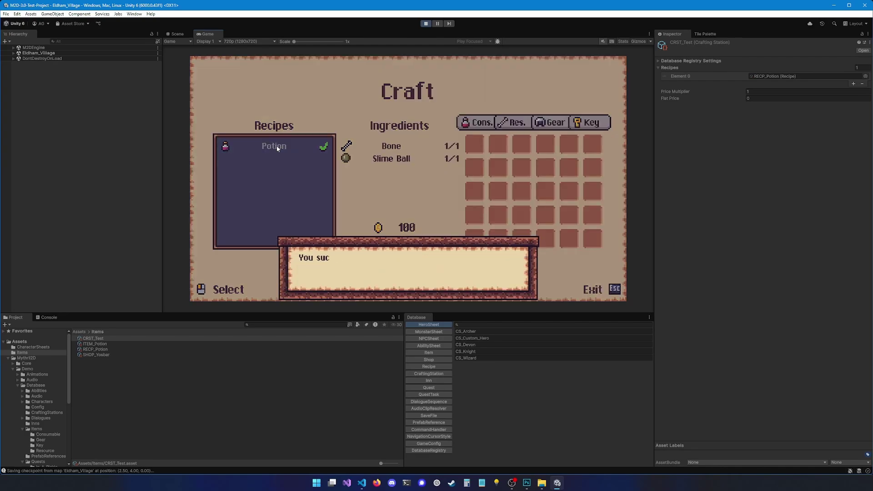
{"action": "left_click", "coordinate": [284, 152]}
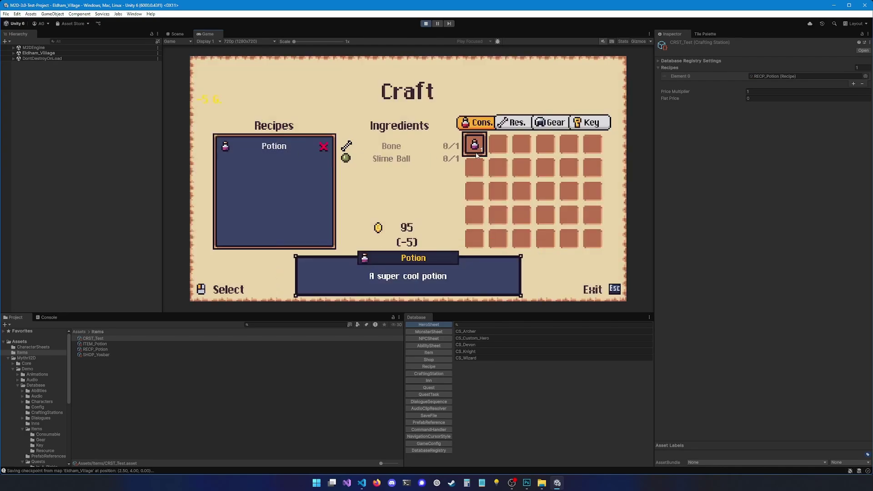
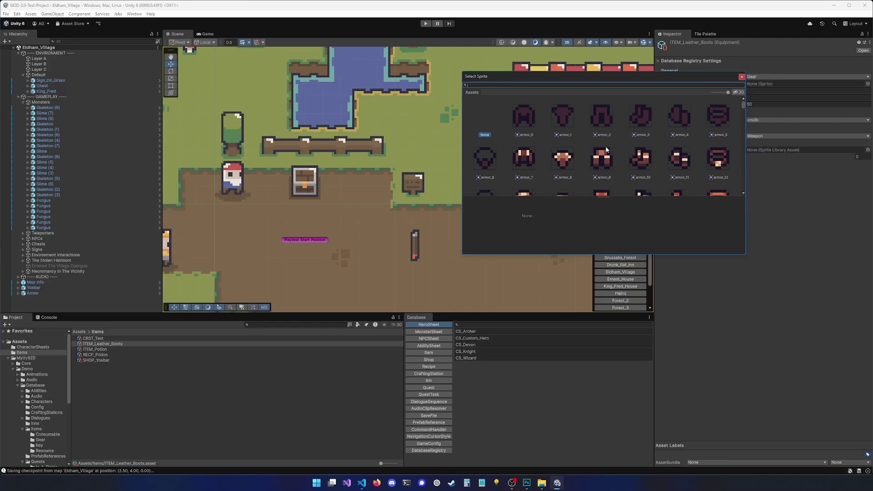
- Give ITEM_Leather_Boots the armor_10 icon, the display name "Leather Boots" and the description "Some cool boots"
{"action": "left_click", "coordinate": [642, 158]}
{"action": "left_click", "coordinate": [753, 157]}
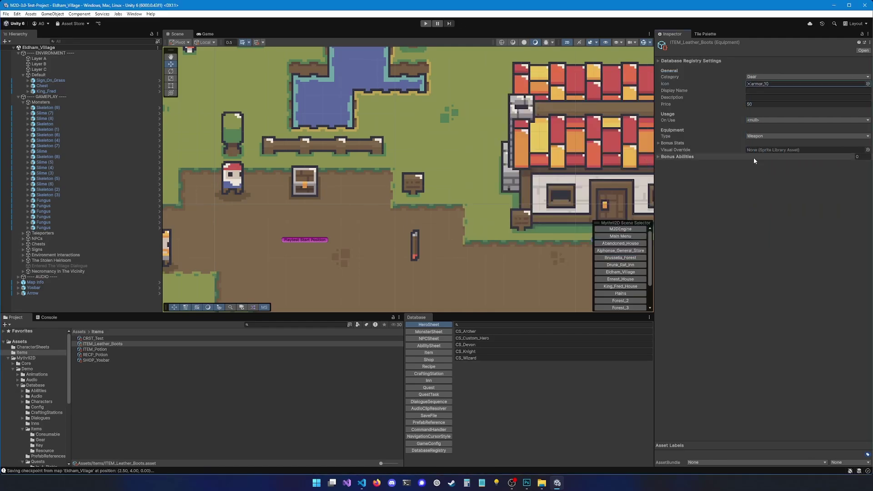
{"action": "left_click", "coordinate": [746, 91]}
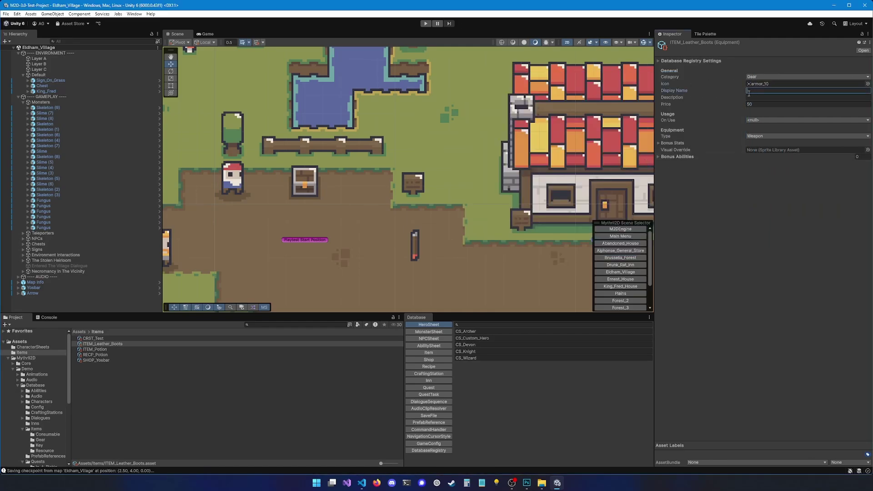
{"action": "type", "text": "Leather Boots"}
{"action": "left_click", "coordinate": [758, 98]}
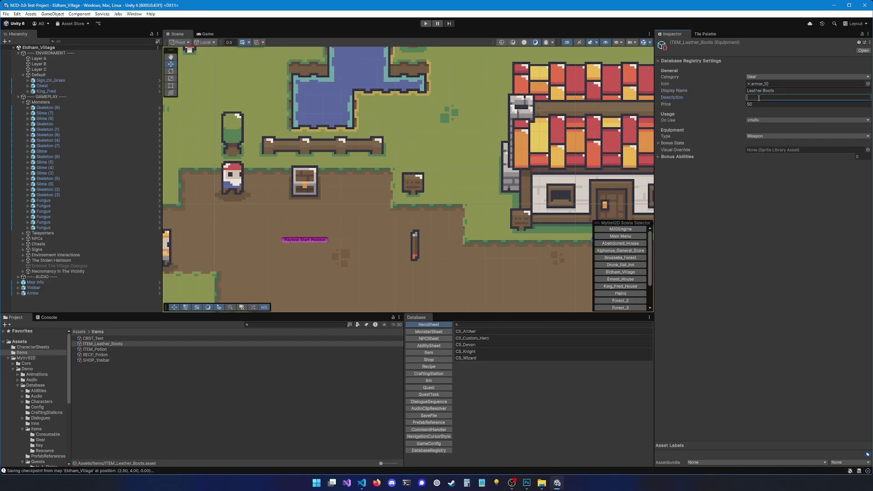
{"action": "type", "text": "Some cool boots"}
- Set the leather boots' equipment type to Feet and their On Use effect to Item Equip Or Unequip
{"action": "left_click", "coordinate": [752, 136]}
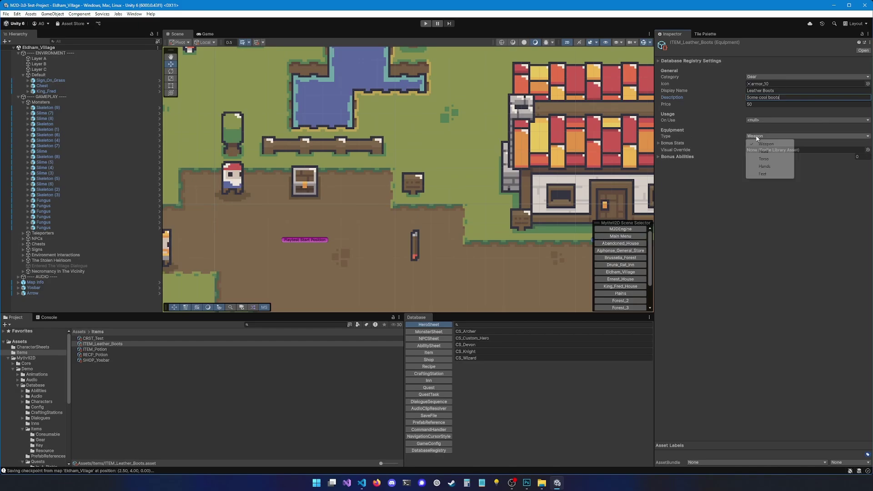
{"action": "left_click", "coordinate": [763, 174]}
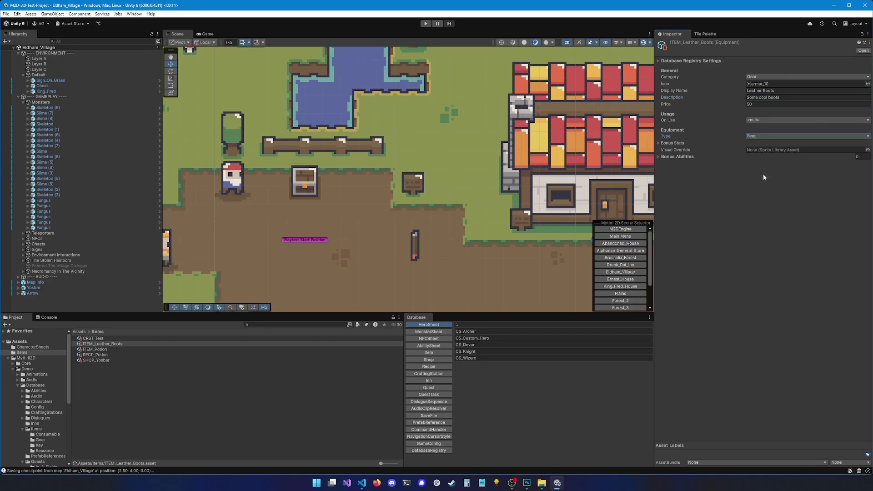
{"action": "left_click", "coordinate": [666, 121]}
{"action": "left_click", "coordinate": [782, 120]}
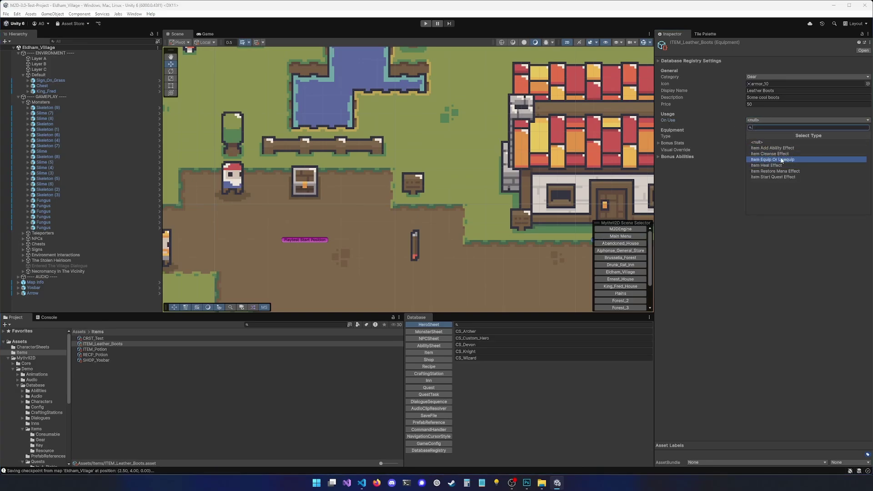
{"action": "left_click", "coordinate": [779, 160]}
{"action": "left_click", "coordinate": [762, 121]}
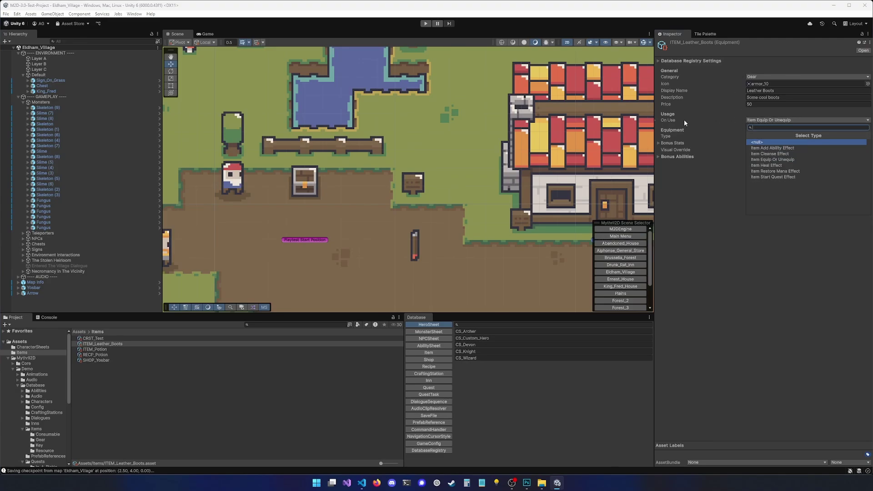
{"action": "left_click", "coordinate": [708, 209]}
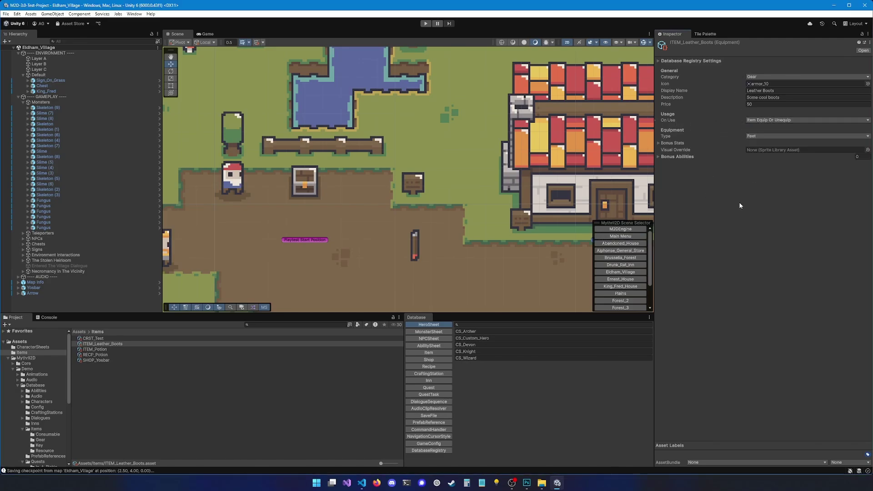
- Set the leather boots' bonus stats to 5 Agility and -2 Health
{"action": "left_click", "coordinate": [666, 146]}
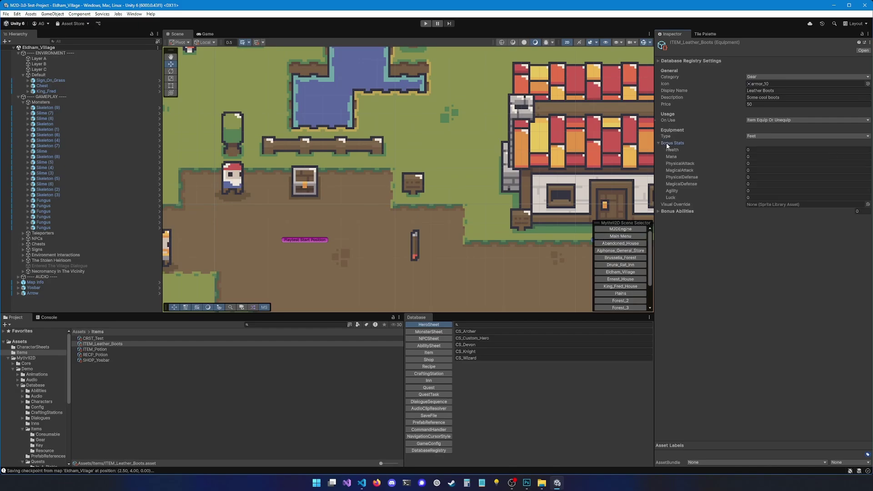
{"action": "left_click", "coordinate": [764, 190]}
{"action": "type", "text": "5"}
{"action": "left_click", "coordinate": [742, 235]}
{"action": "left_click", "coordinate": [715, 252]}
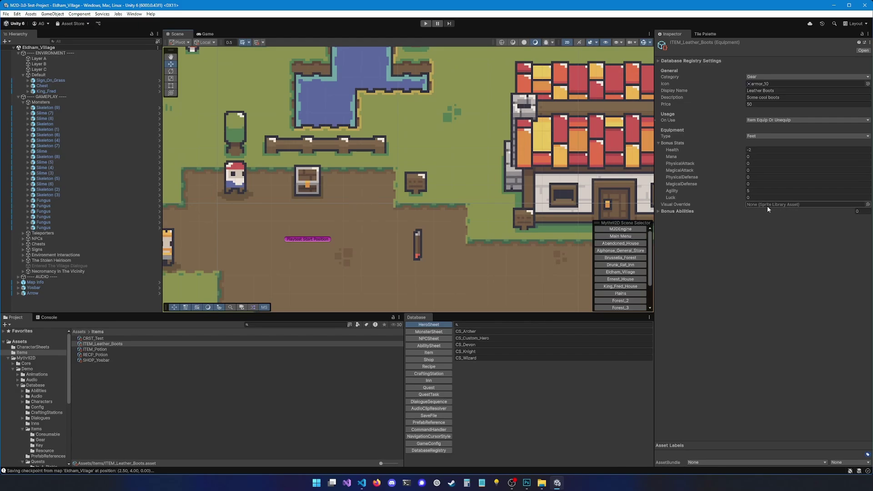
- Add the AB_Dash ability sheet to the leather boots' bonus abilities
{"action": "left_click", "coordinate": [674, 211]}
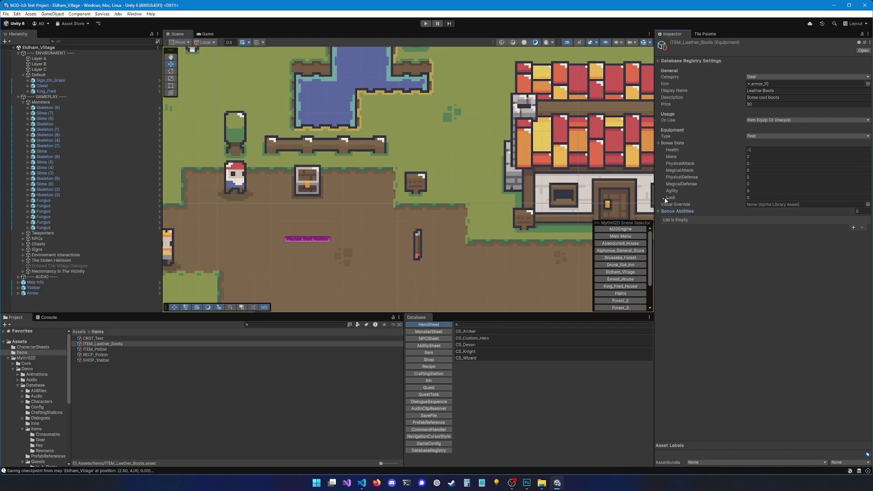
{"action": "left_click", "coordinate": [853, 228]}
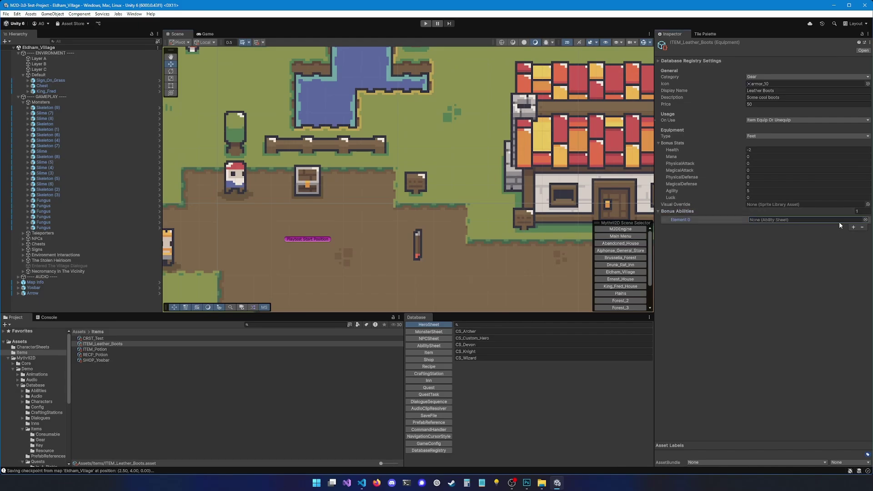
{"action": "left_click", "coordinate": [867, 222]}
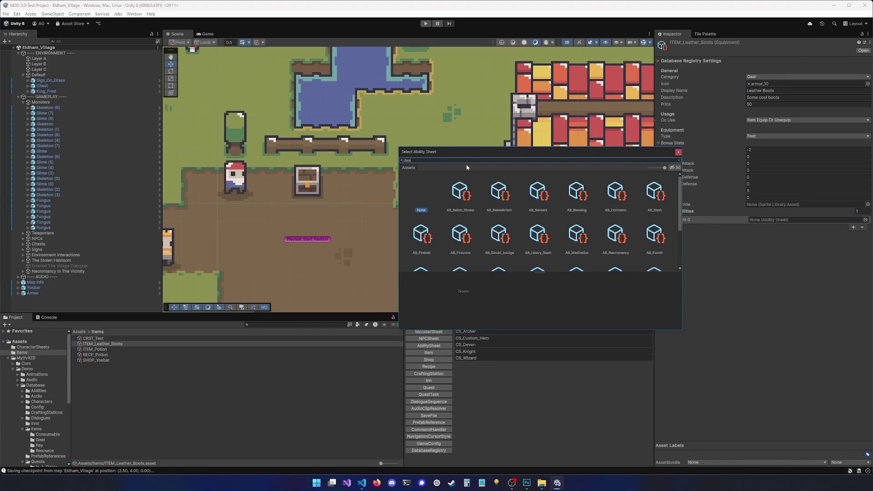
{"action": "type", "text": "dash"}
{"action": "double_click", "coordinate": [457, 193]}
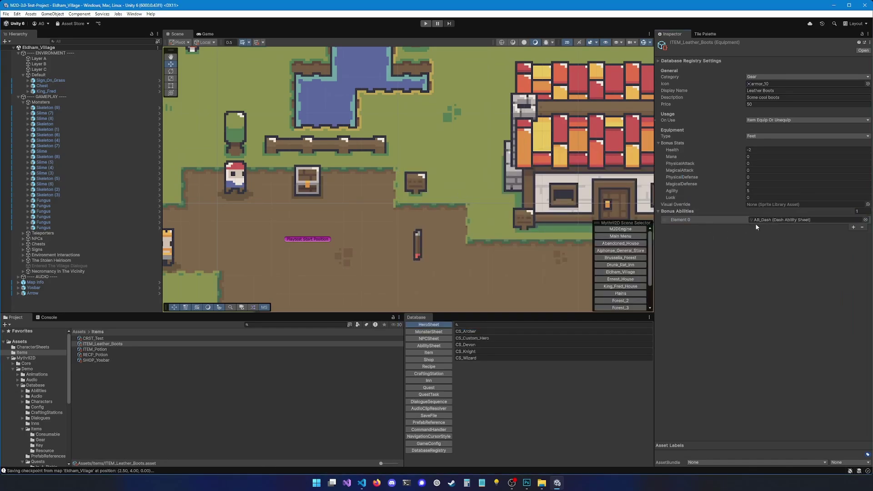
- Add ITEM_Leather_Boots as a second item in the SHOP_Yosbar shop
{"action": "left_click", "coordinate": [93, 360]}
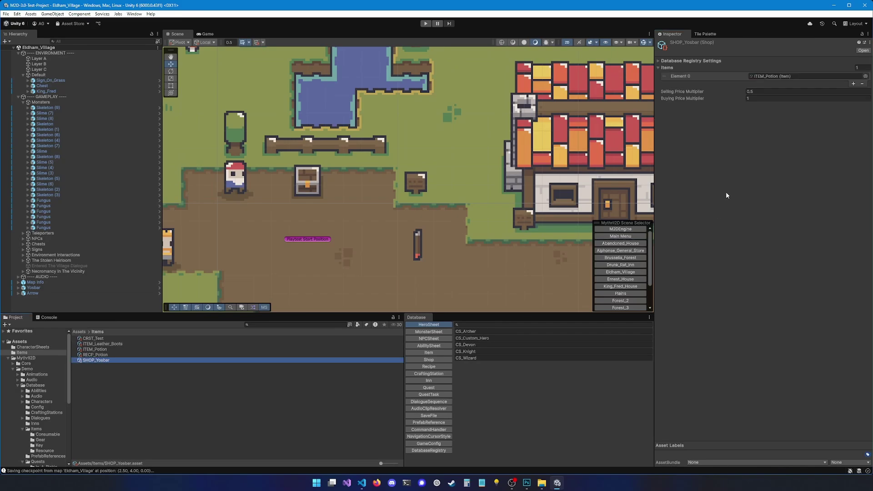
{"action": "left_click", "coordinate": [853, 84]}
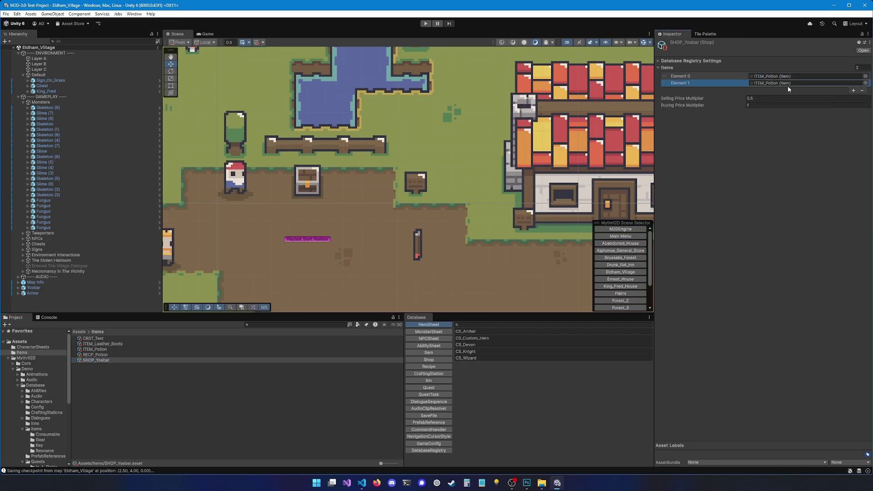
{"action": "left_click", "coordinate": [867, 83]}
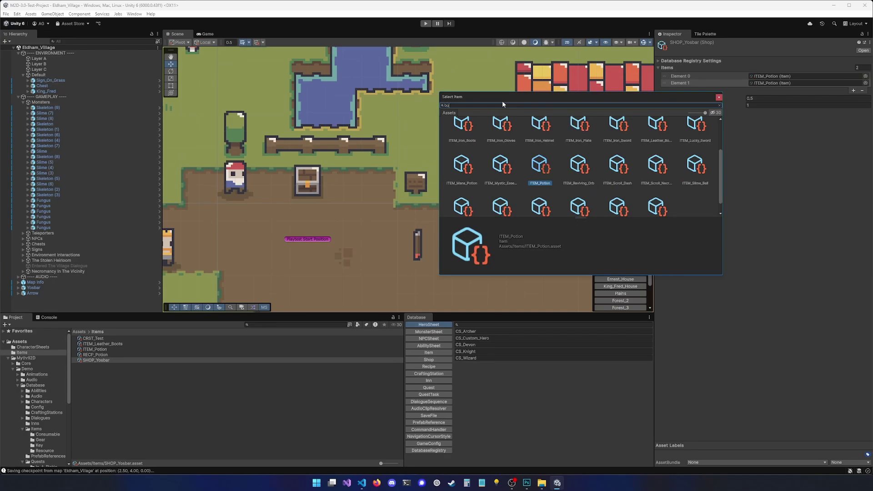
{"action": "type", "text": "boots"}
{"action": "double_click", "coordinate": [537, 138]}
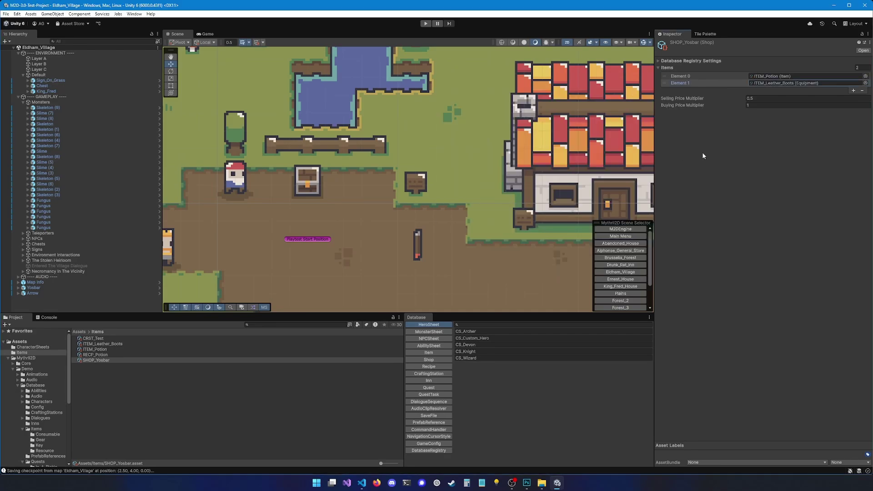
- Run the game, talk to Yosbar and buy the Leather Boots from his shop to test the new stock
{"action": "left_click", "coordinate": [425, 24]}
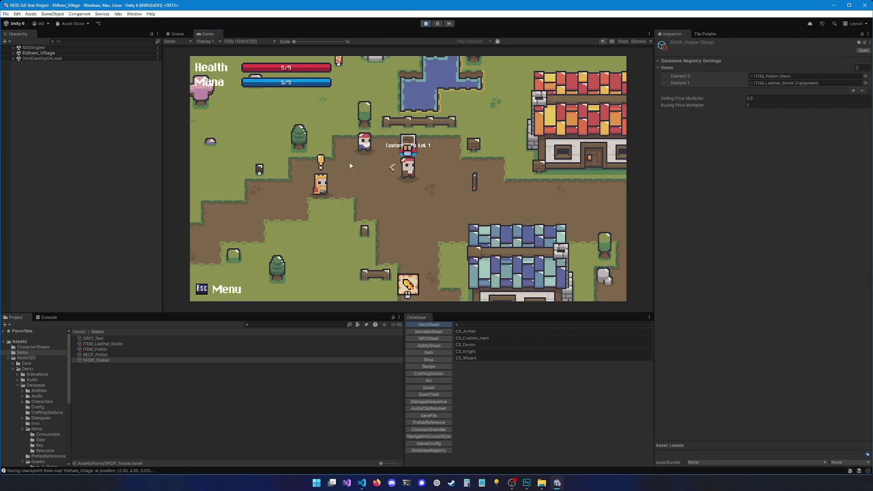
{"action": "key", "text": "a"}
{"action": "key", "text": "e"}
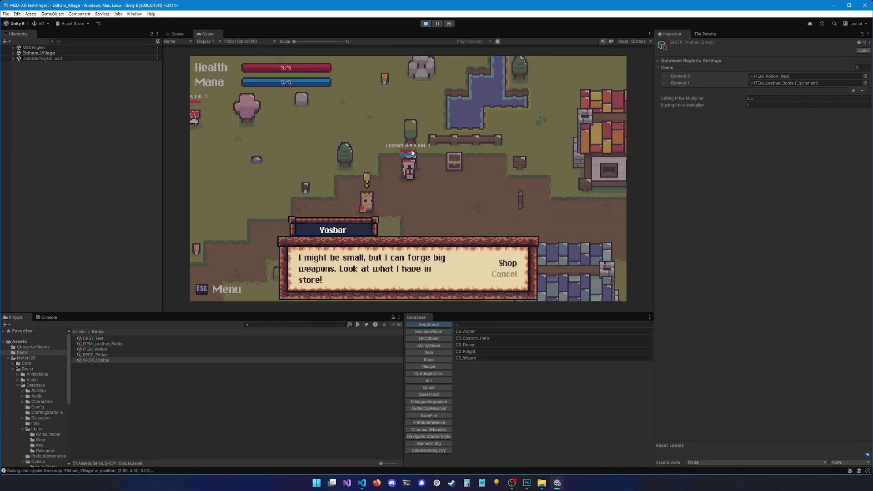
{"action": "left_click", "coordinate": [514, 267]}
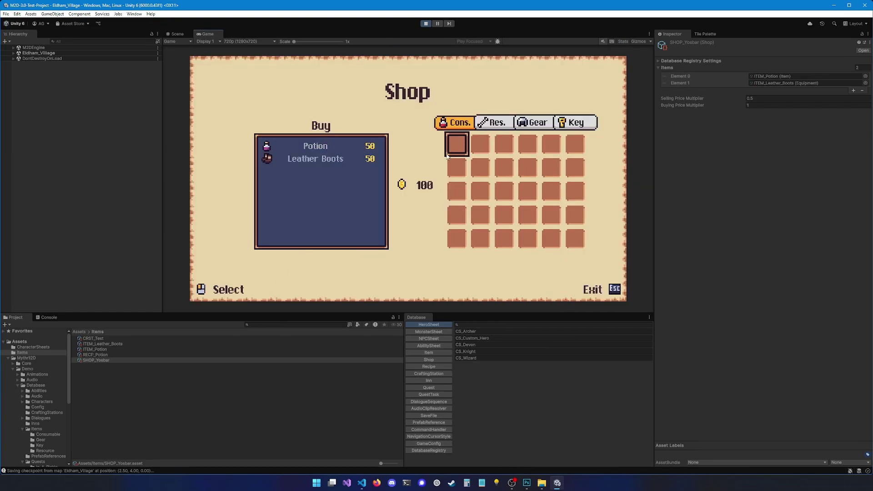
{"action": "mouse_move", "coordinate": [329, 164]}
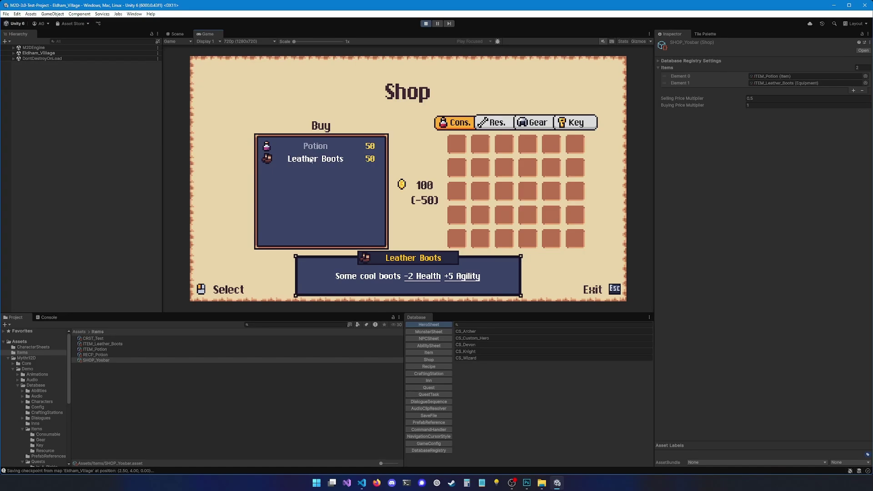
{"action": "left_click", "coordinate": [318, 161]}
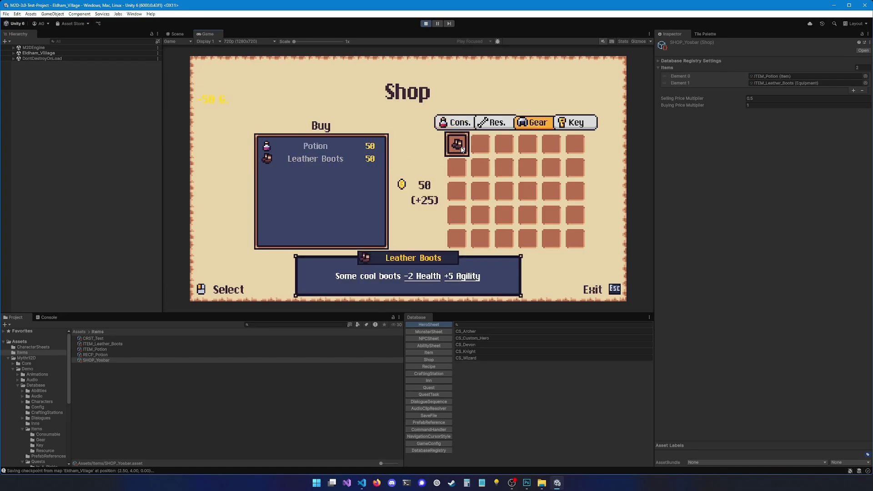
{"action": "mouse_move", "coordinate": [460, 146]}
{"action": "key", "text": "Escape"}
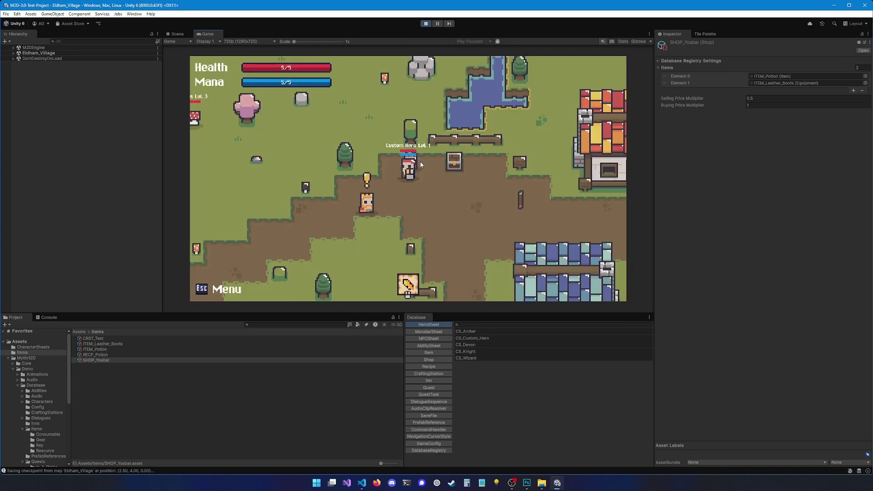
- Equip the Leather Boots from the gear category of the hero's inventory to test their stat bonuses
{"action": "key", "text": "Down"}
{"action": "key", "text": "Right"}
{"action": "key", "text": "Escape"}
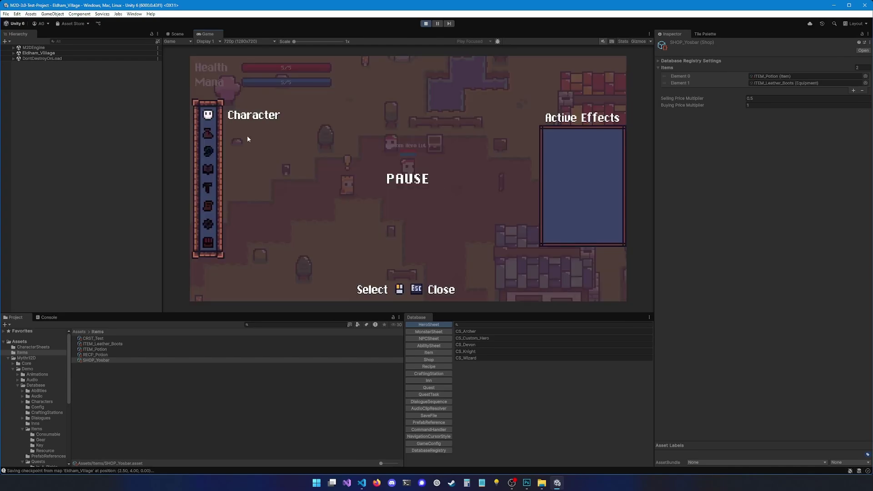
{"action": "left_click", "coordinate": [213, 136]}
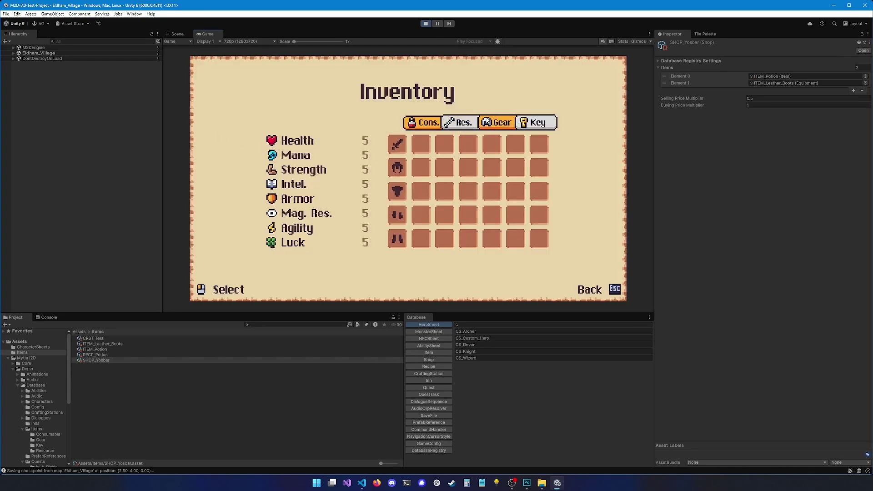
{"action": "left_click", "coordinate": [495, 124]}
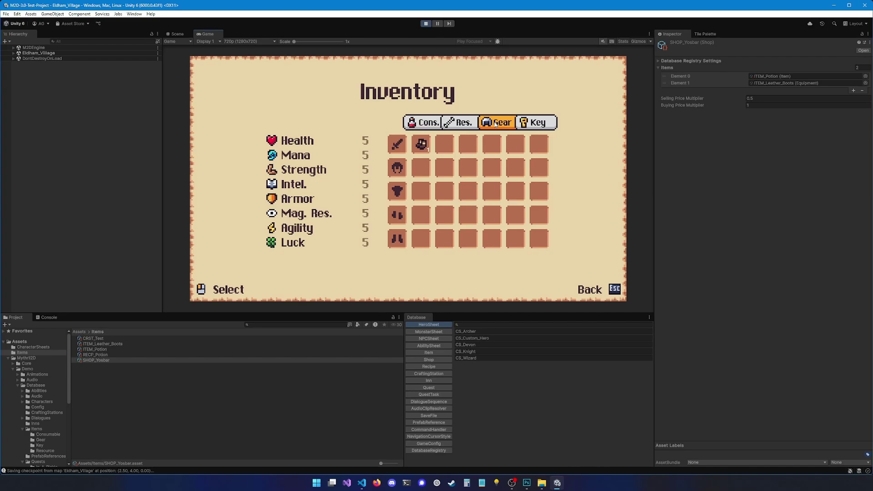
{"action": "left_click", "coordinate": [422, 146]}
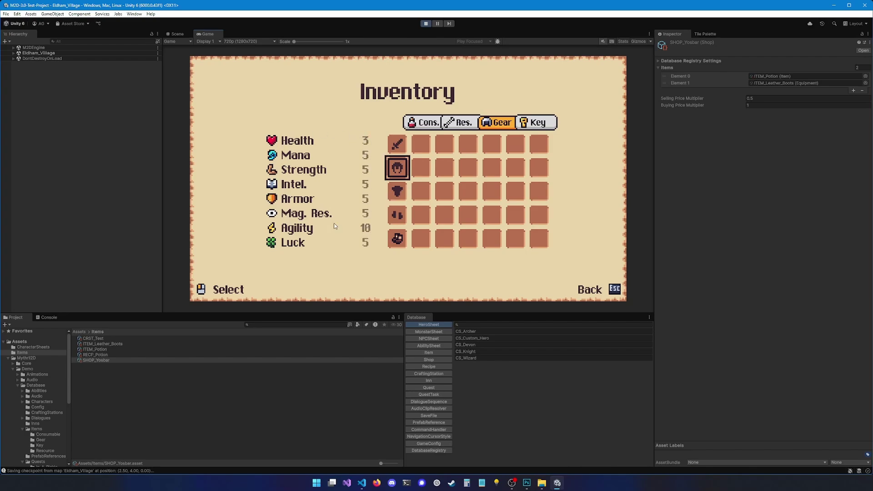
- Return to the village, try out the boots' dash ability and stop the play test
{"action": "key", "text": "Escape"}
{"action": "key", "text": "Escape"}
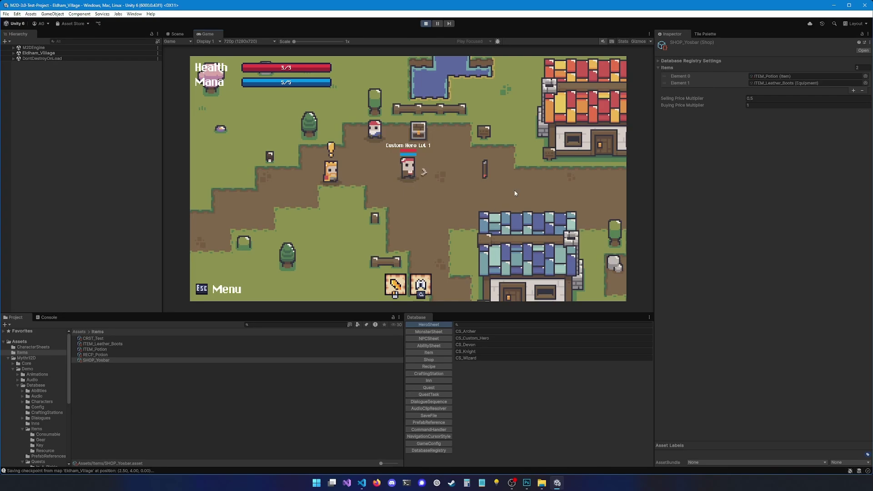
{"action": "key", "text": "Left"}
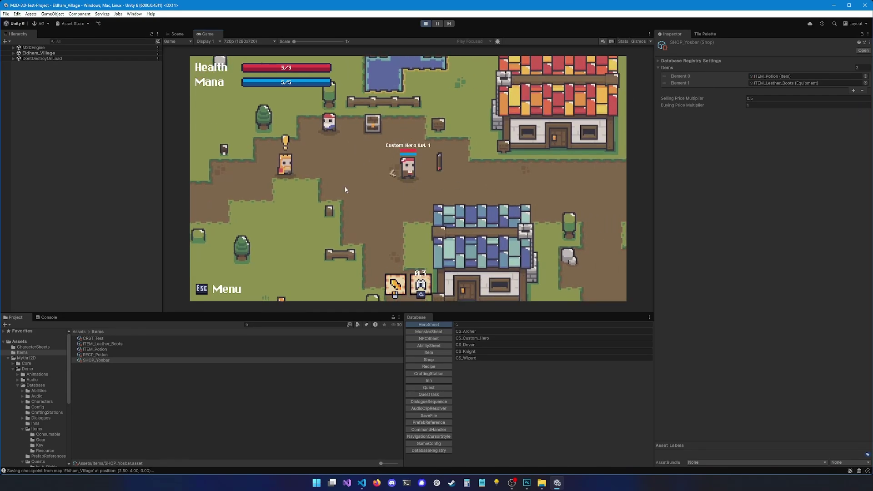
{"action": "key", "text": "ctrl+p"}
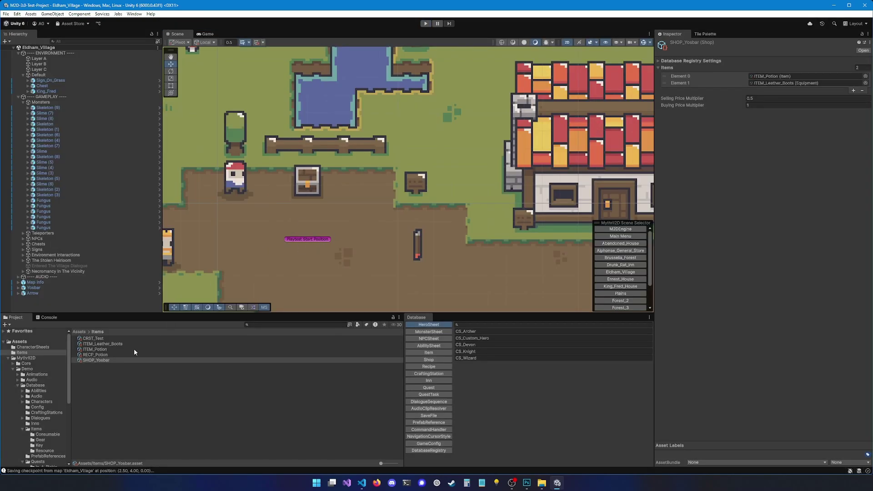
- Set the price of ITEM_Potion to 0, keeping its category as Consumable
{"action": "left_click", "coordinate": [91, 349]}
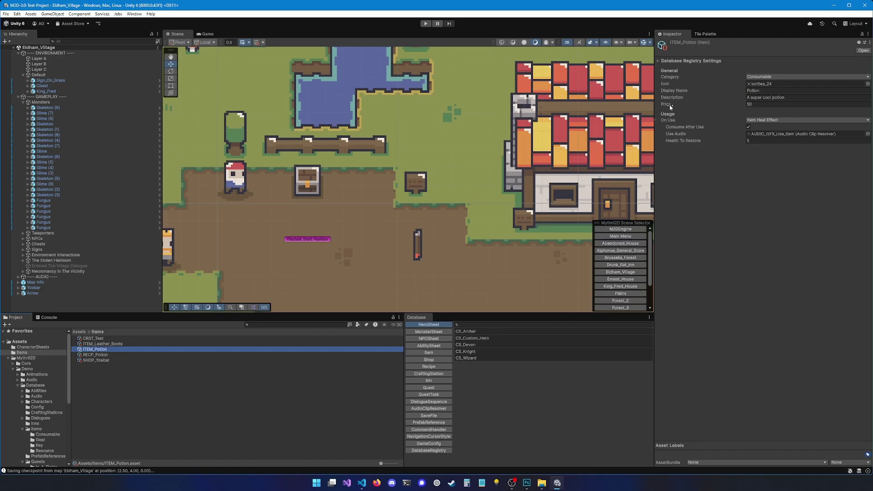
{"action": "left_click", "coordinate": [768, 104]}
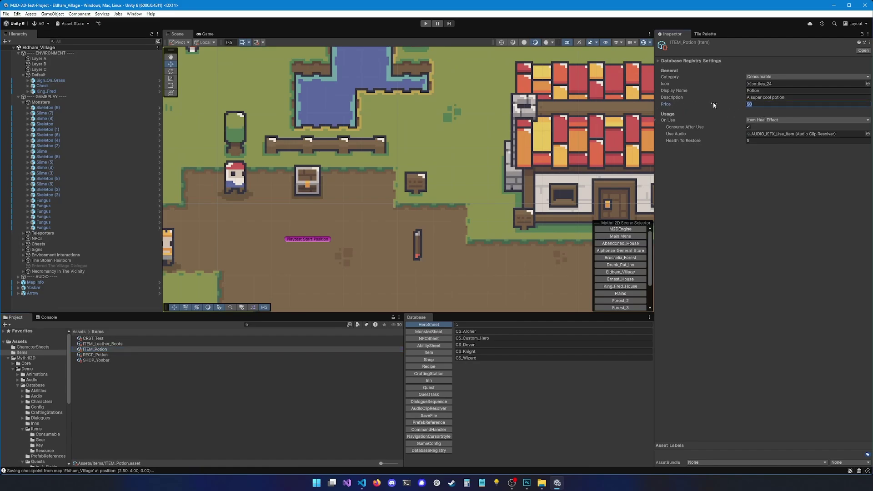
{"action": "type", "text": "0"}
{"action": "left_click", "coordinate": [762, 78]}
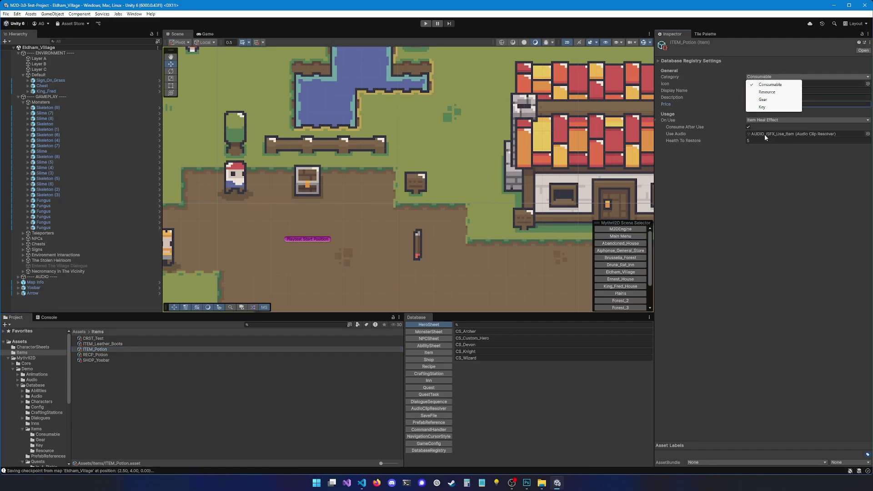
{"action": "left_click", "coordinate": [755, 105]}
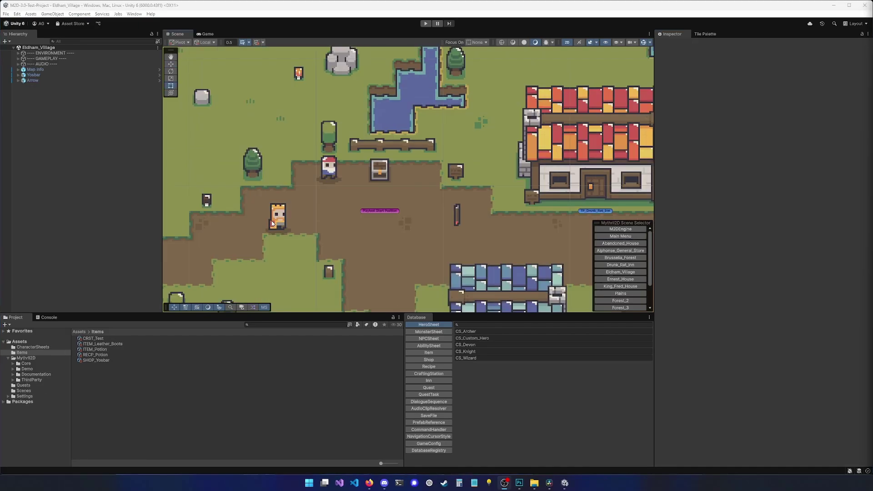
- Open the DIAL_Blacksmith_Shop_Offer dialogue from Yosbar's shop interaction and examine the outcomes assigned to its Shop and Cancel options
{"action": "left_click", "coordinate": [266, 195]}
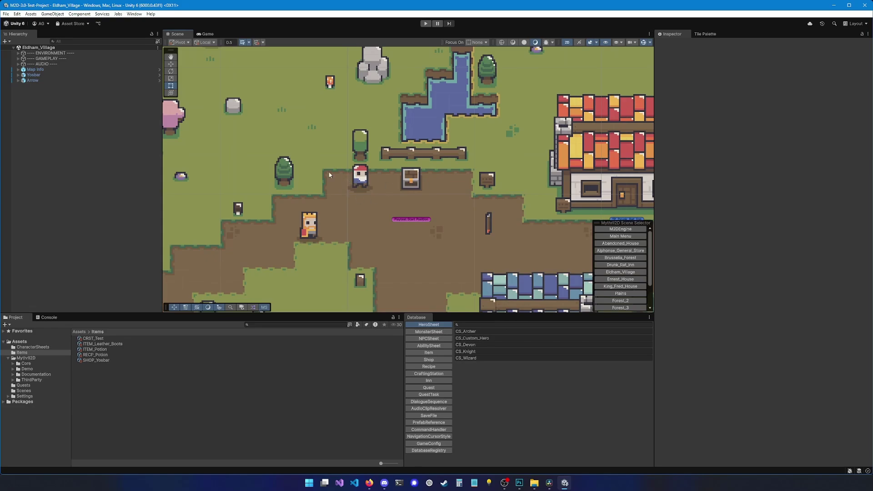
{"action": "left_click", "coordinate": [358, 179]}
{"action": "scroll", "coordinate": [700, 312], "scroll_direction": "down", "scroll_amount": 3}
{"action": "scroll", "coordinate": [699, 310], "scroll_direction": "down", "scroll_amount": 3}
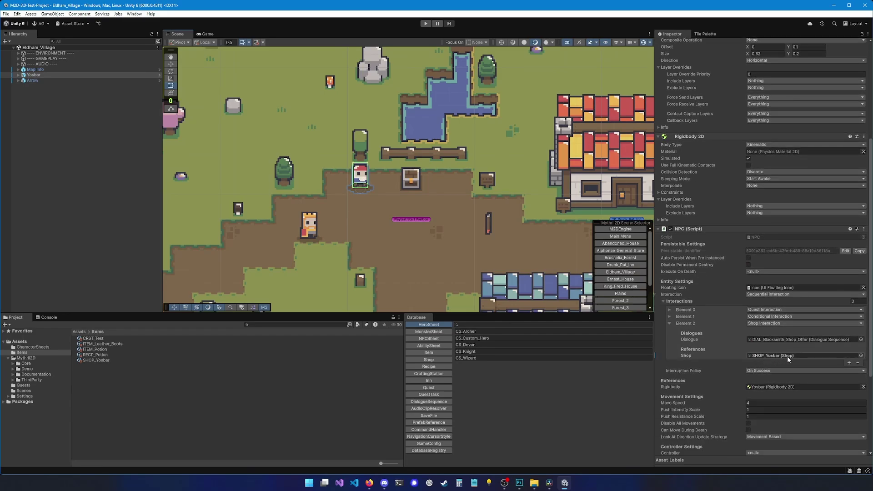
{"action": "double_click", "coordinate": [766, 341]}
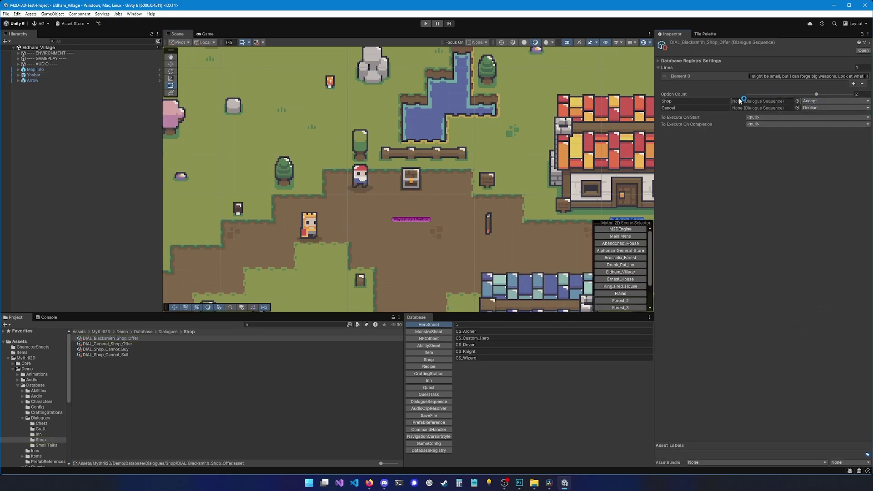
{"action": "left_click", "coordinate": [808, 102]}
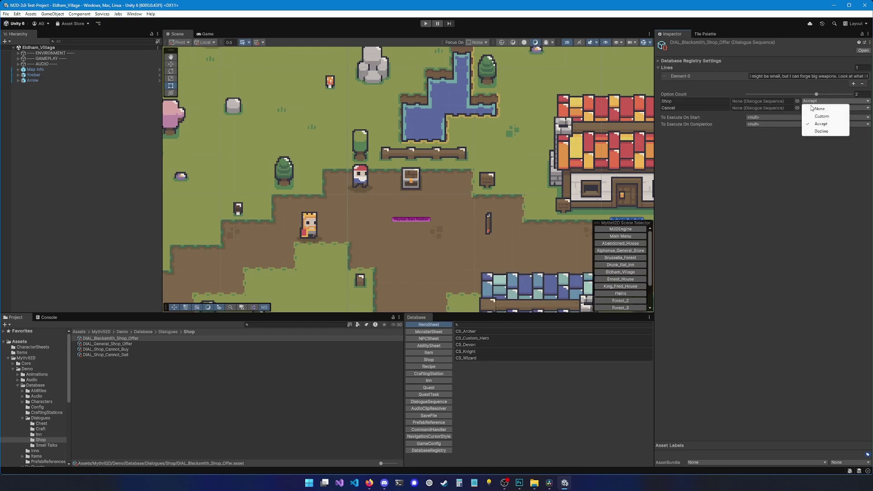
{"action": "left_click", "coordinate": [785, 145]}
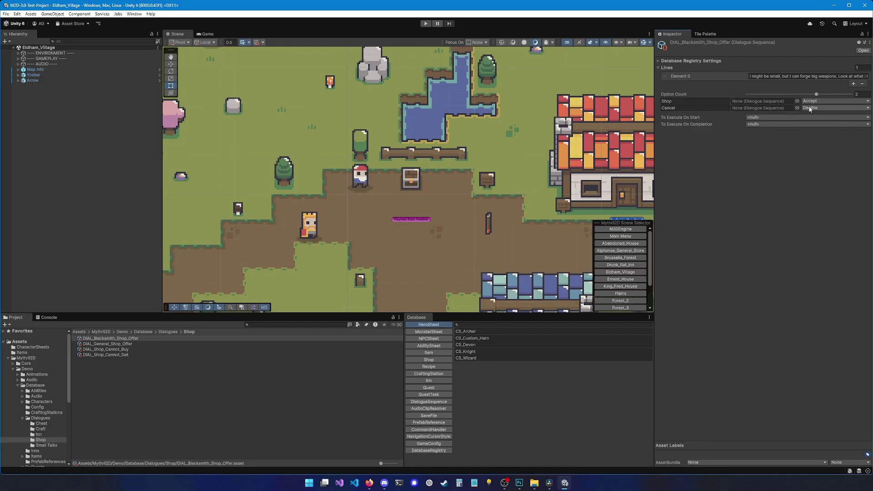
{"action": "left_click", "coordinate": [684, 108]}
- Change Yosbar's third interaction, Element 2, to a Craft Interaction and open its assigned dialogue sequence
{"action": "double_click", "coordinate": [34, 75]}
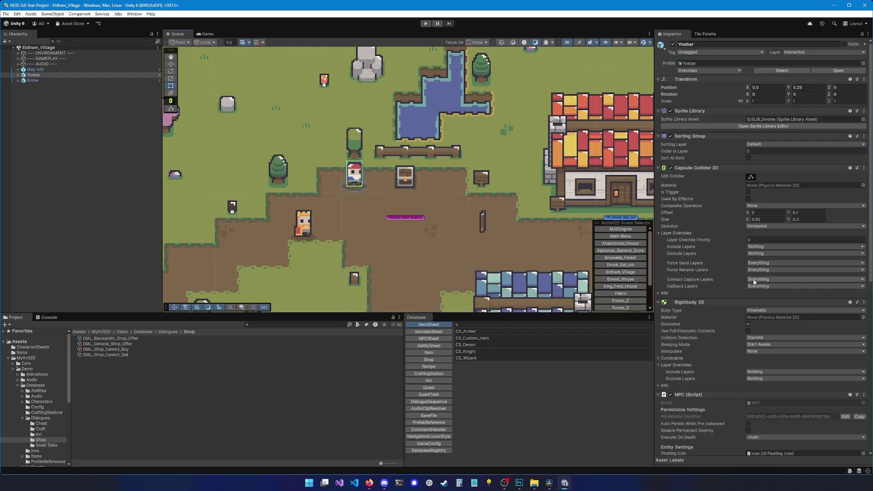
{"action": "scroll", "coordinate": [730, 282], "scroll_direction": "down", "scroll_amount": 5}
{"action": "scroll", "coordinate": [730, 287], "scroll_direction": "down", "scroll_amount": 2}
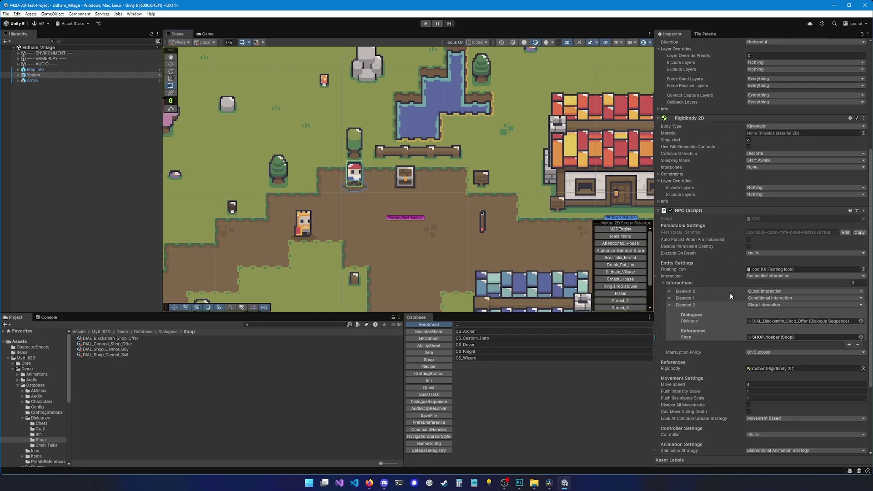
{"action": "left_click", "coordinate": [764, 305]}
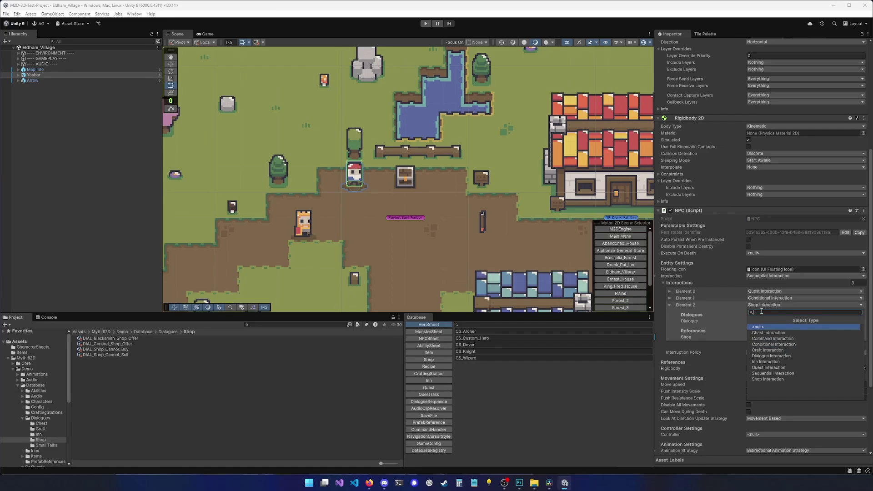
{"action": "left_click", "coordinate": [767, 351]}
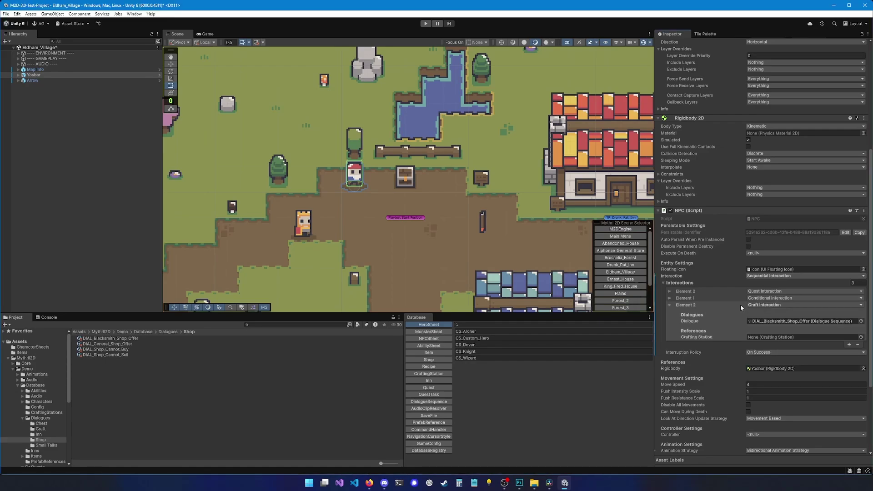
{"action": "double_click", "coordinate": [767, 322]}
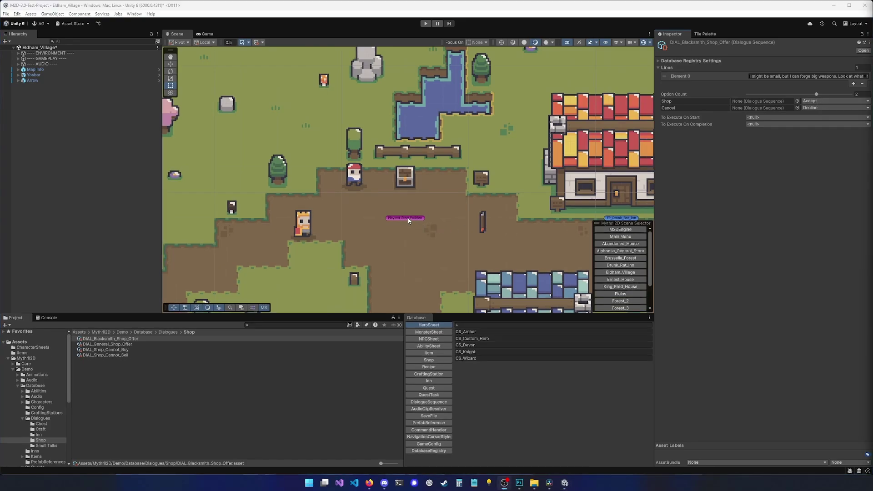
{"action": "middle_click_drag", "start_coordinate": [466, 215], "coordinate": [368, 218]}
{"action": "left_click", "coordinate": [380, 185]}
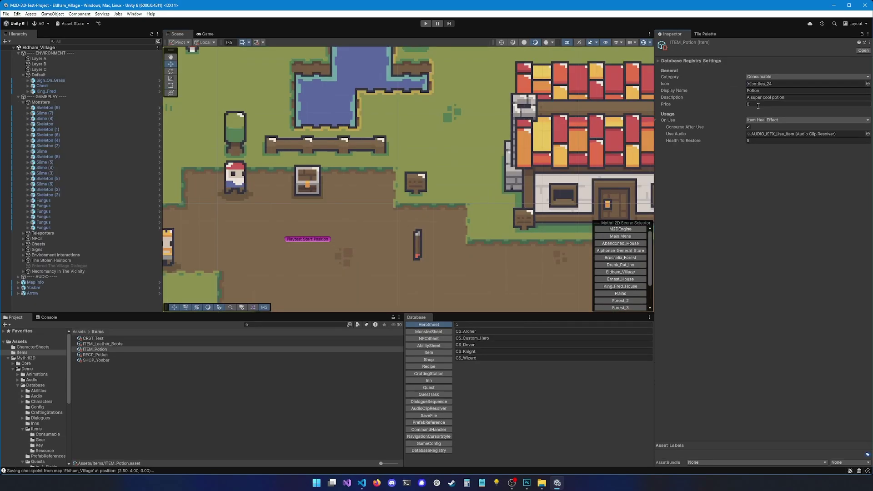
{"action": "scroll", "coordinate": [375, 205], "scroll_direction": "down", "scroll_amount": 3}
{"action": "middle_click_drag", "start_coordinate": [377, 212], "coordinate": [408, 203]}
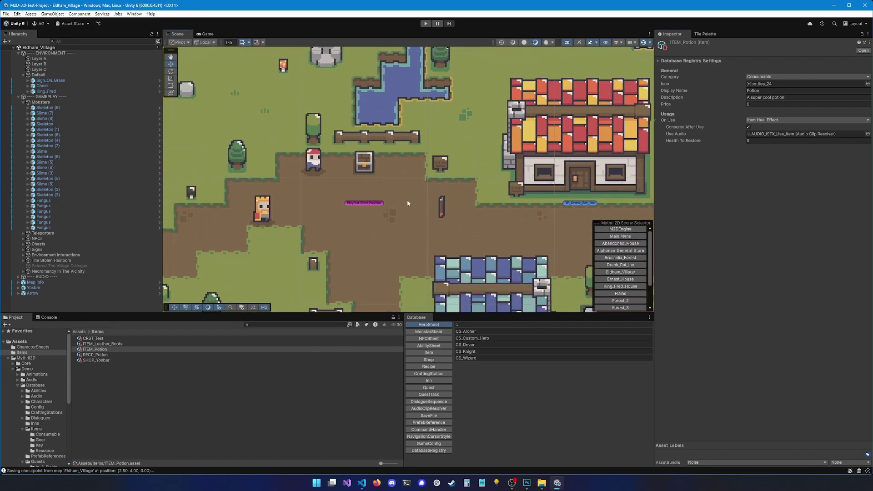